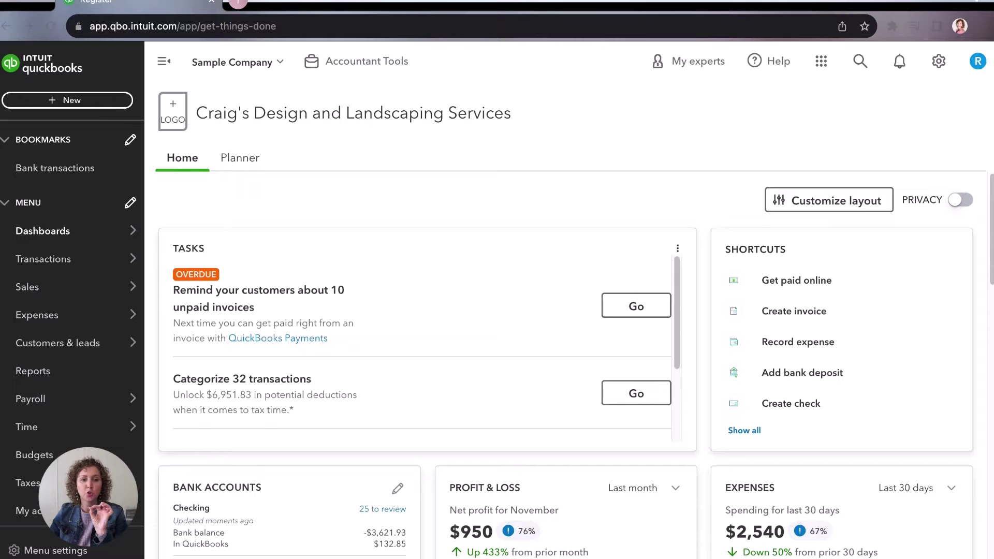
Open the + New create menu, close it, then reopen it to reveal Transfer under Other.
{"action": "left_click", "coordinate": [91, 107]}
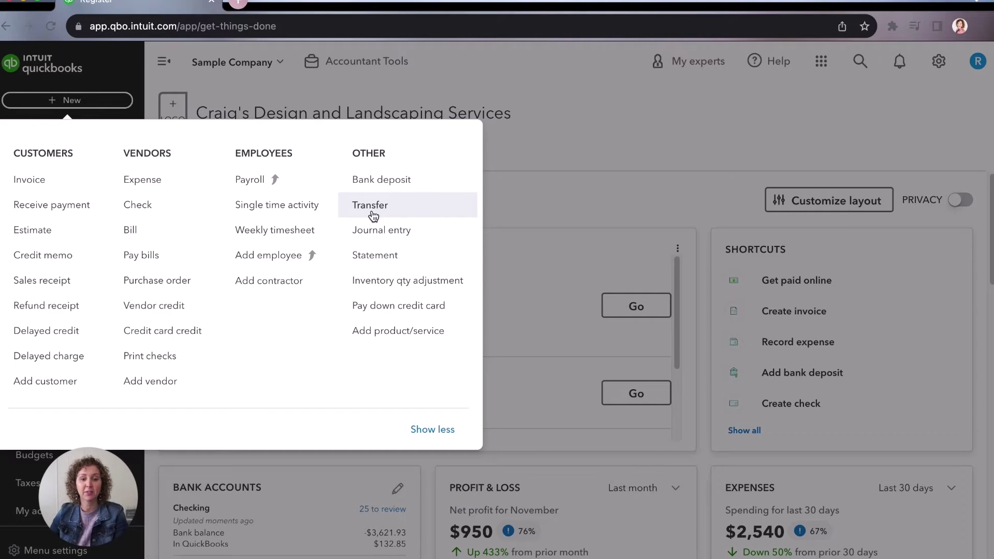
{"action": "left_click", "coordinate": [554, 194]}
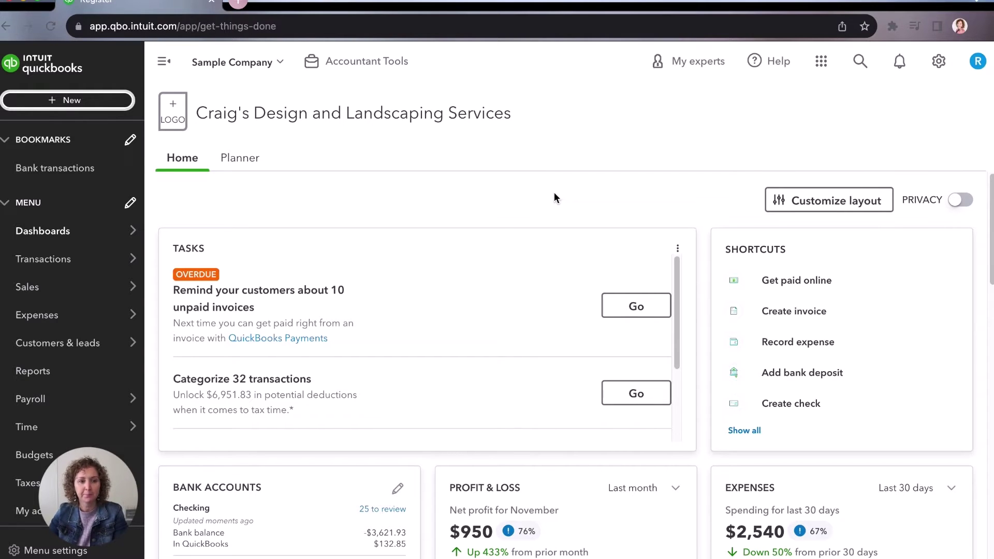
{"action": "left_click", "coordinate": [100, 110]}
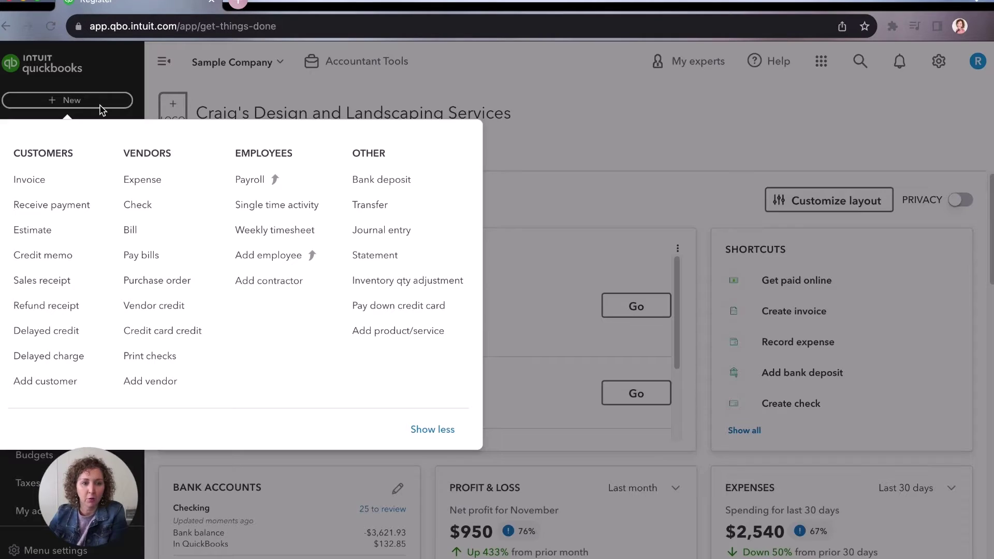
Start a Transfer from Checking ($132.85 balance) to Savings ($800.00 balance).
{"action": "left_click", "coordinate": [394, 214]}
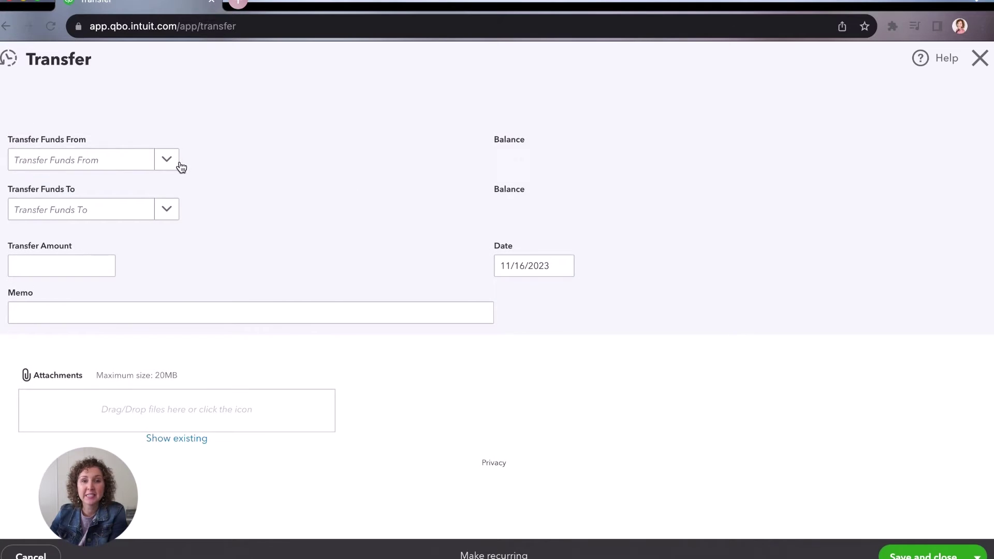
{"action": "left_click_drag", "start_coordinate": [19, 141], "coordinate": [53, 145]}
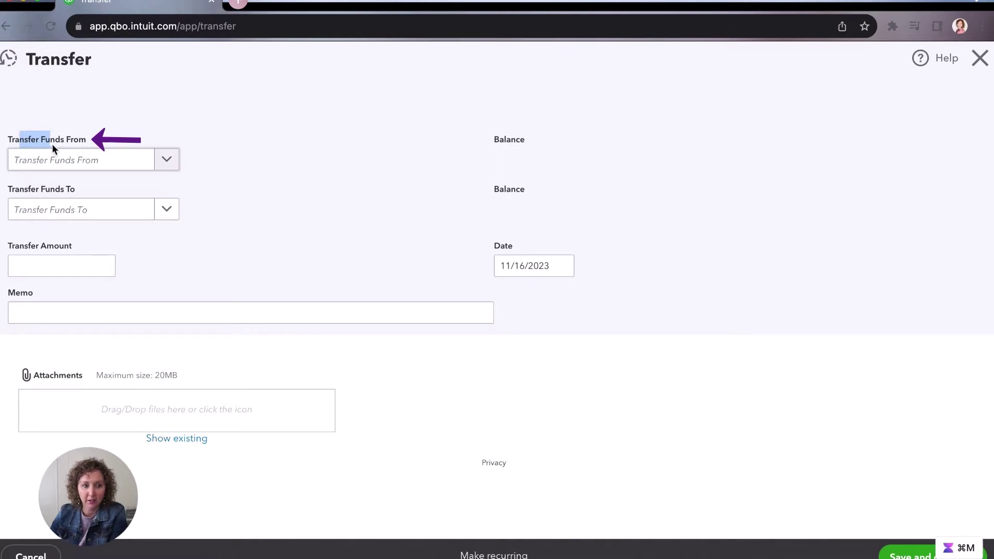
{"action": "left_click", "coordinate": [173, 167]}
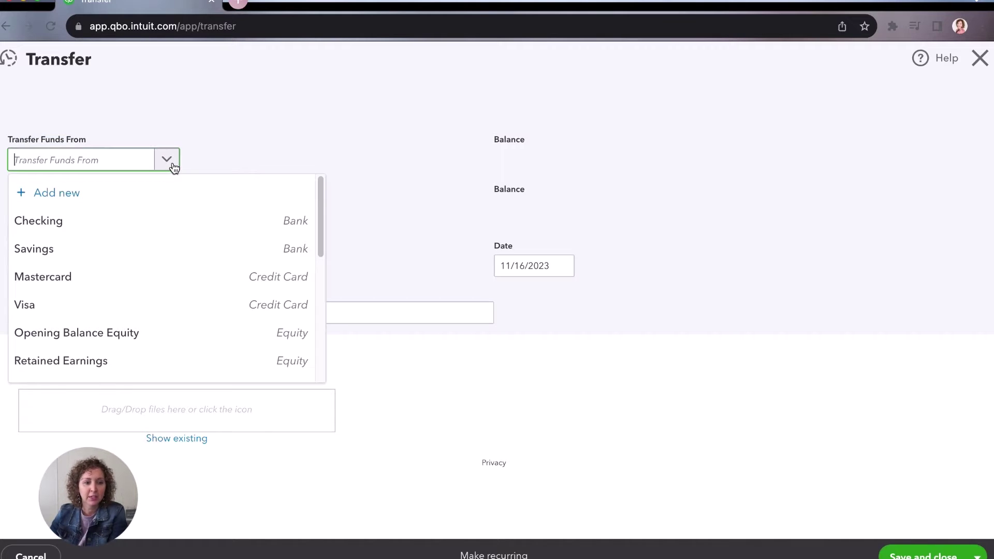
{"action": "left_click", "coordinate": [115, 229]}
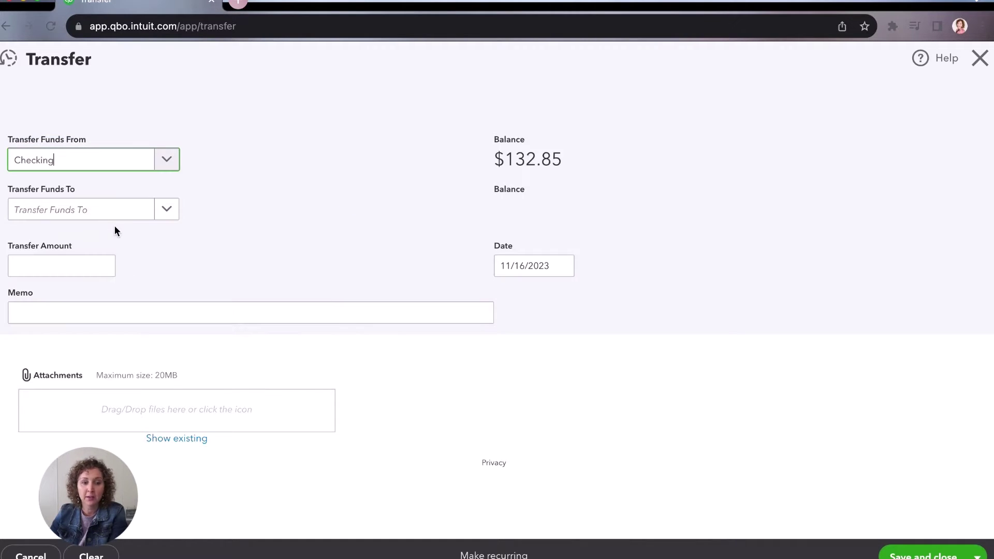
{"action": "left_click", "coordinate": [168, 216]}
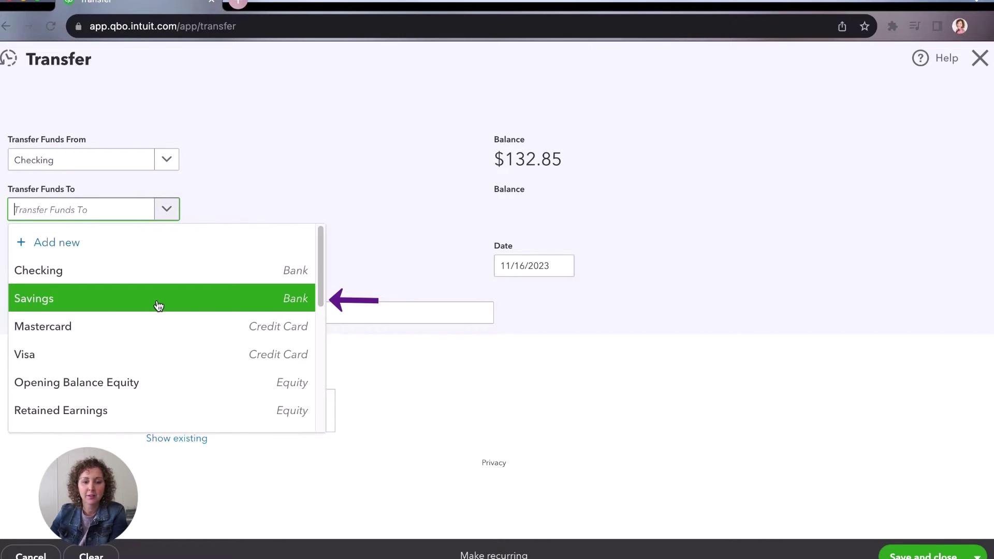
{"action": "left_click", "coordinate": [157, 300]}
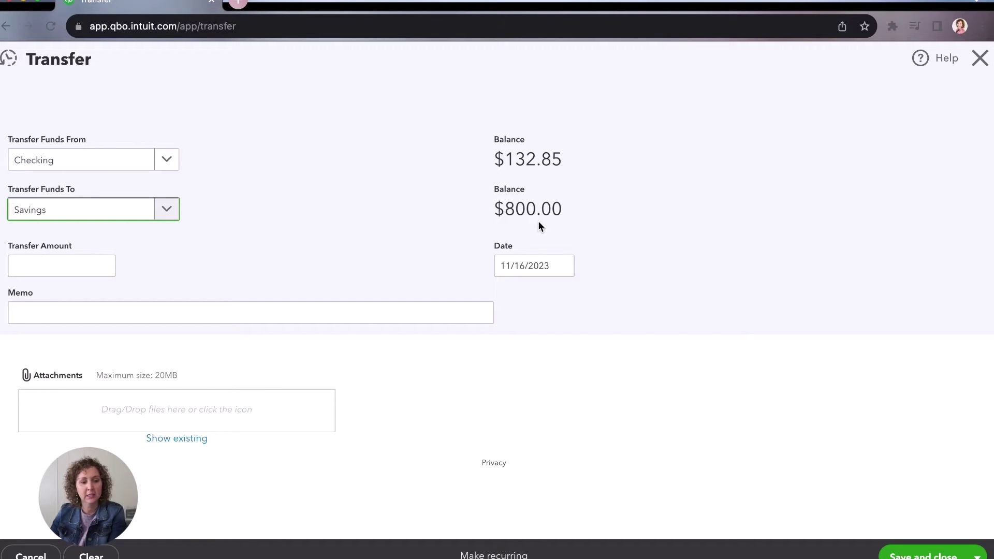
Enter a transfer amount of 150.00 and date it 12/15/2023.
{"action": "left_click", "coordinate": [39, 265]}
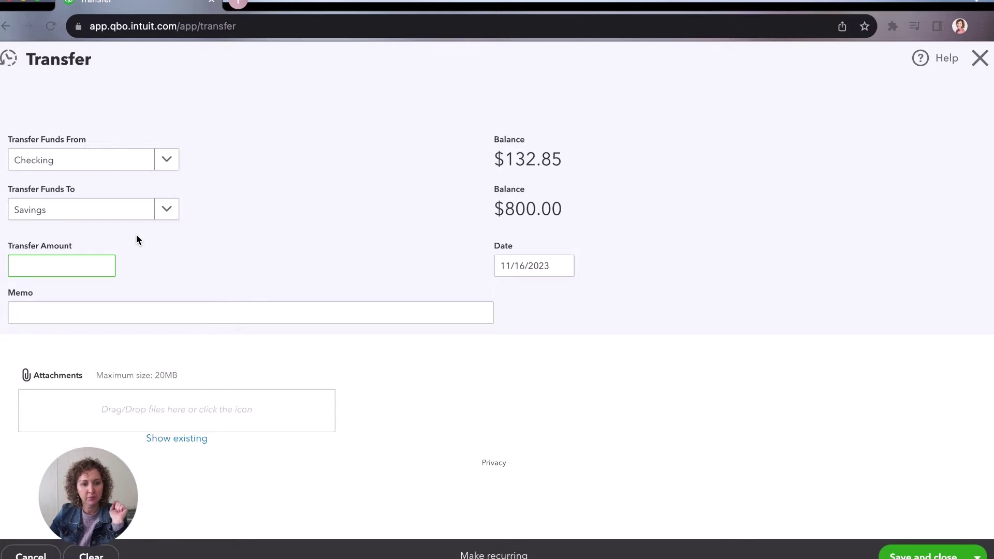
{"action": "type", "text": "150.00"}
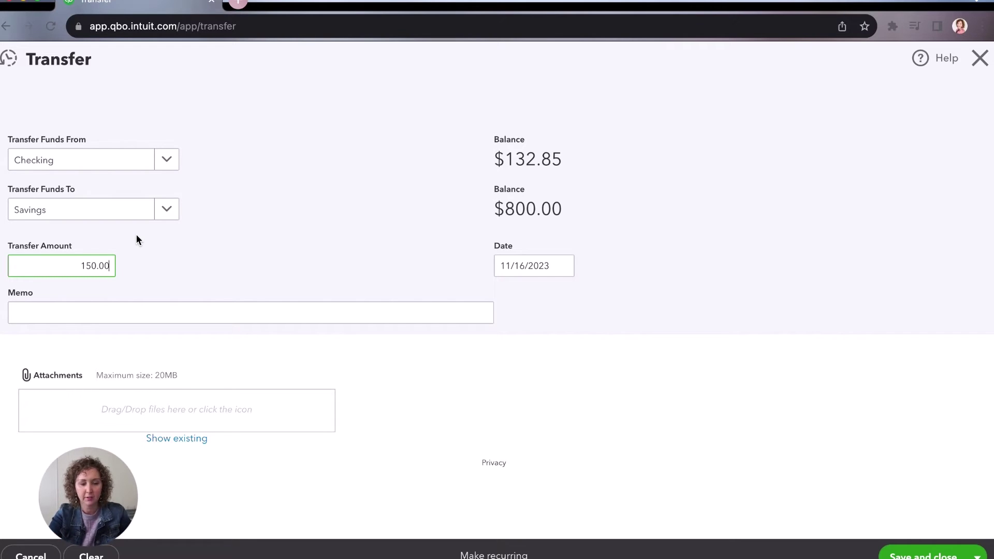
{"action": "left_click", "coordinate": [564, 264]}
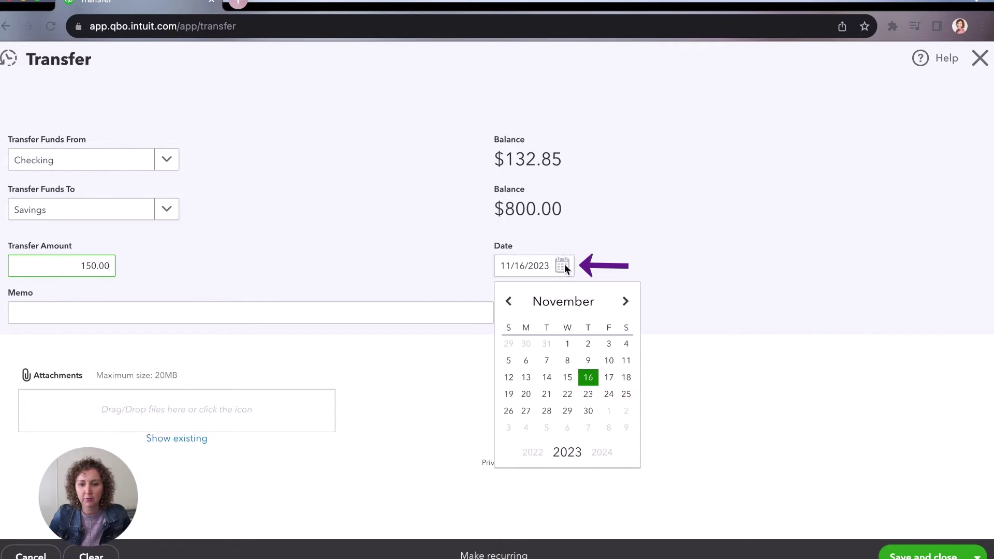
{"action": "left_click", "coordinate": [625, 302]}
{"action": "left_click", "coordinate": [609, 378]}
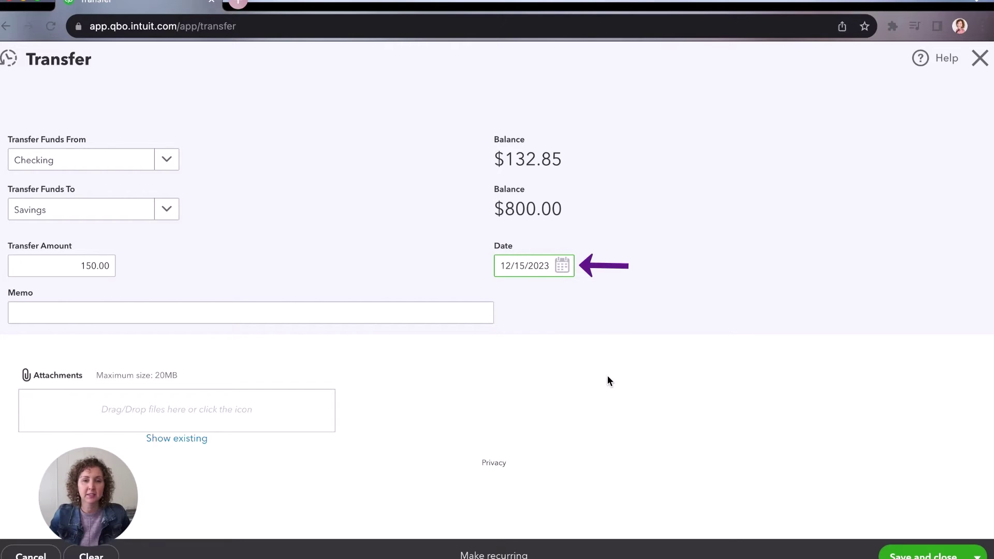
Add the memo 'Monthly Transfer' and save and close the transfer.
{"action": "left_click", "coordinate": [370, 313]}
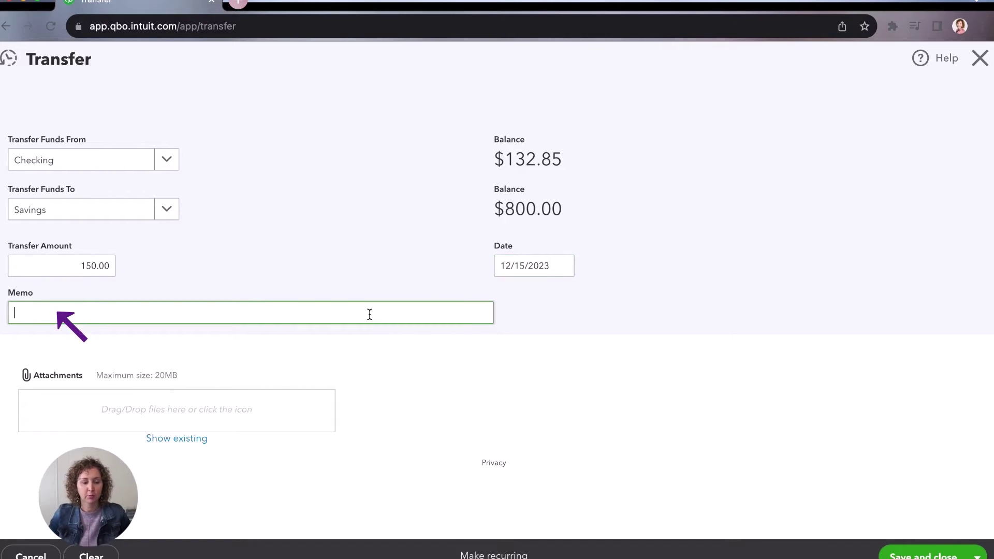
{"action": "type", "text": "Monthly "}
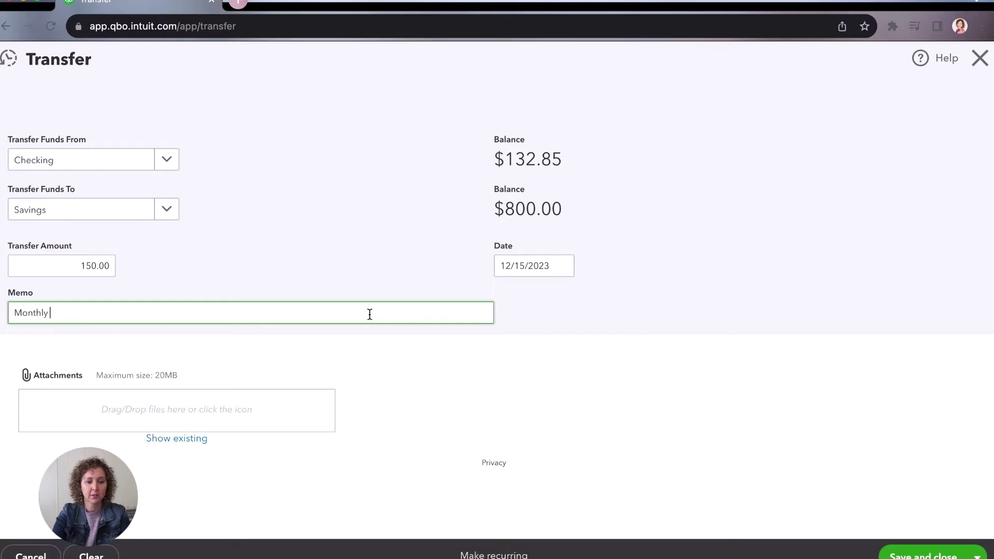
{"action": "type", "text": "Transfer"}
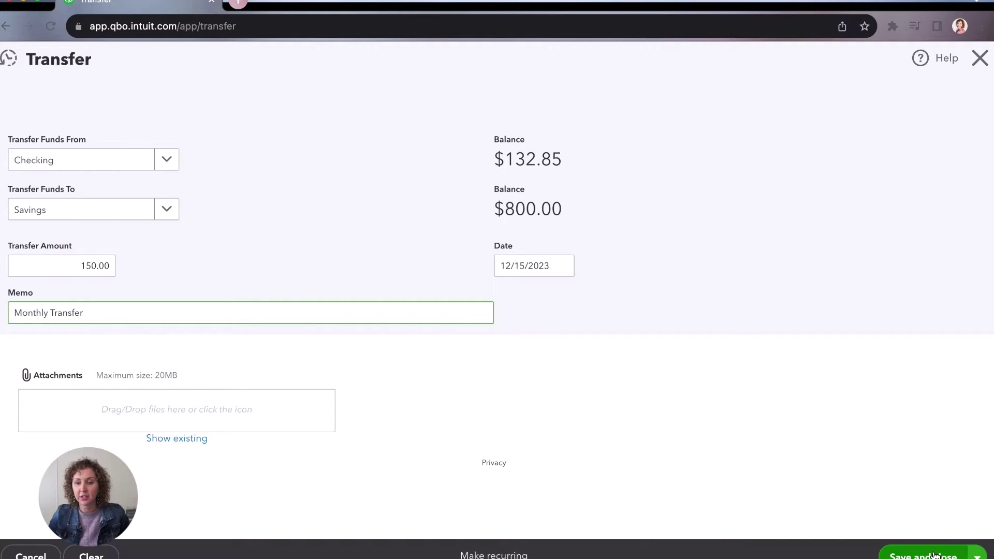
{"action": "left_click", "coordinate": [979, 555]}
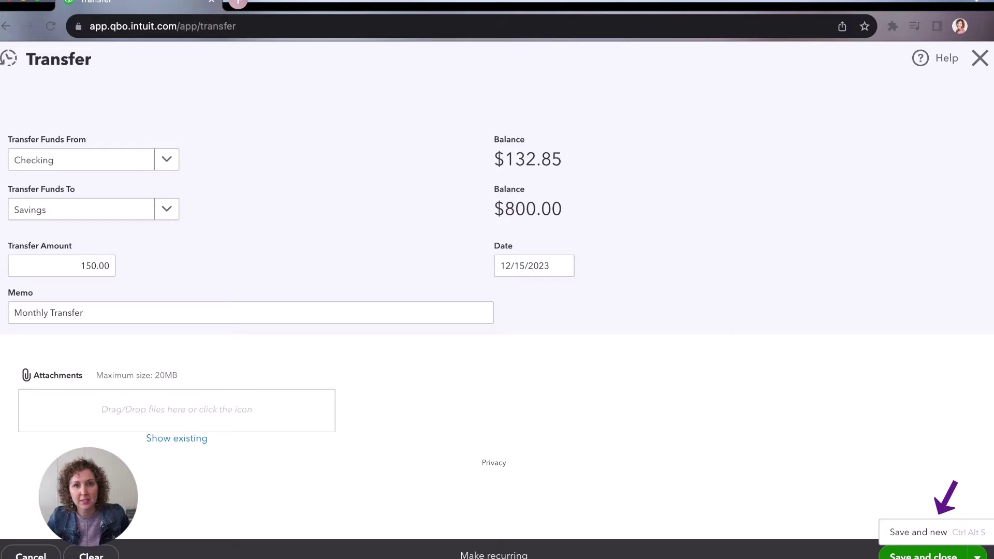
{"action": "key", "text": "ctrl+alt+d"}
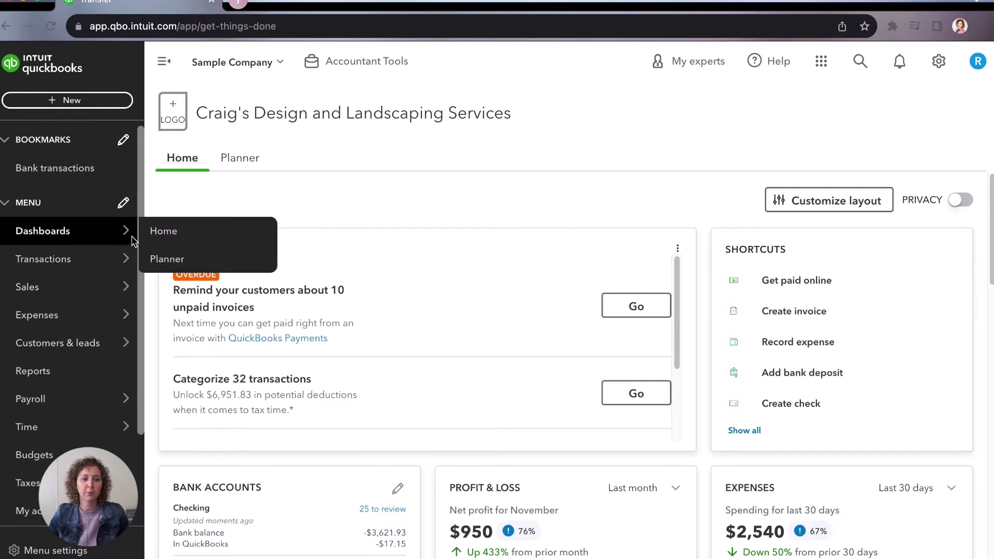
Open the Savings account's register from the Chart of accounts.
{"action": "mouse_move", "coordinate": [108, 259]}
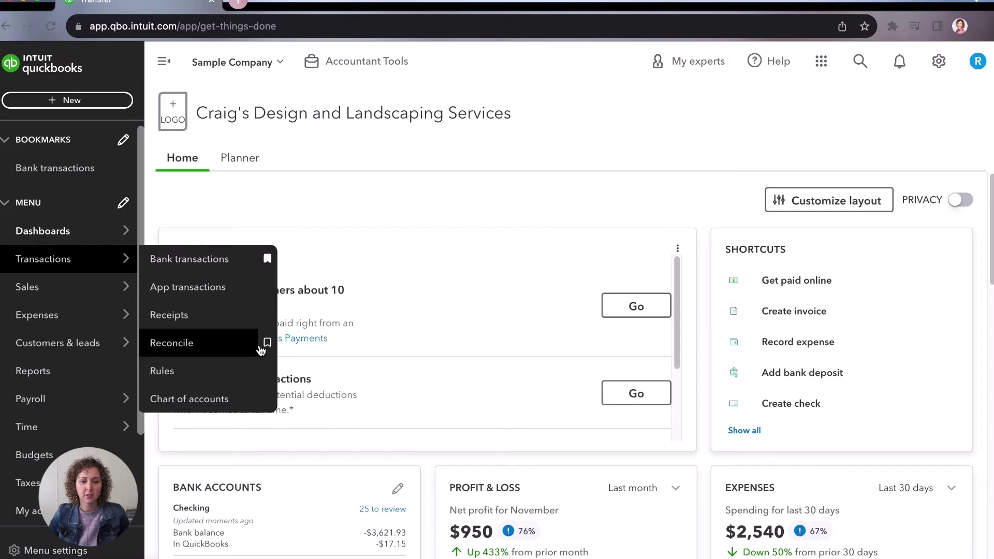
{"action": "left_click", "coordinate": [228, 400]}
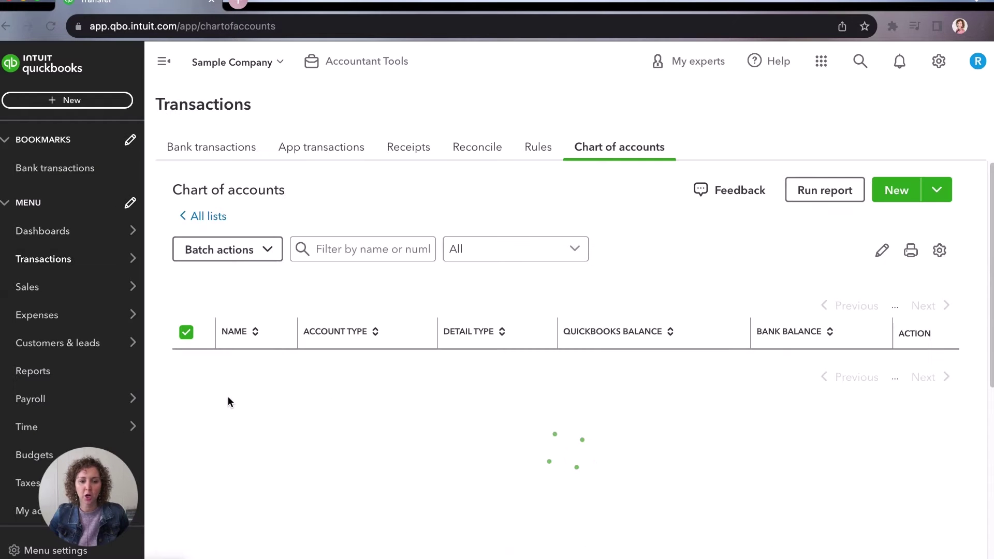
{"action": "scroll", "coordinate": [504, 484], "scroll_direction": "down", "scroll_amount": 2}
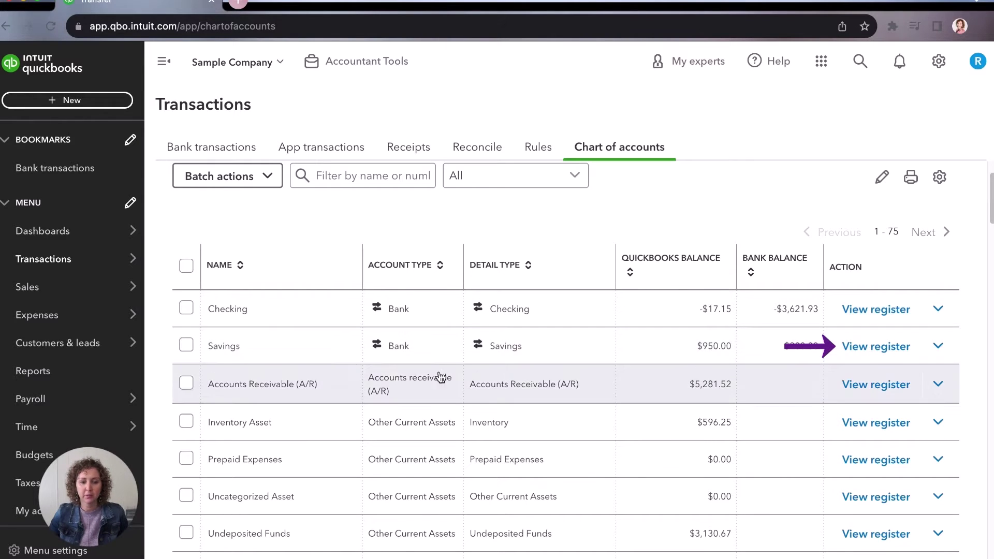
{"action": "left_click", "coordinate": [853, 344]}
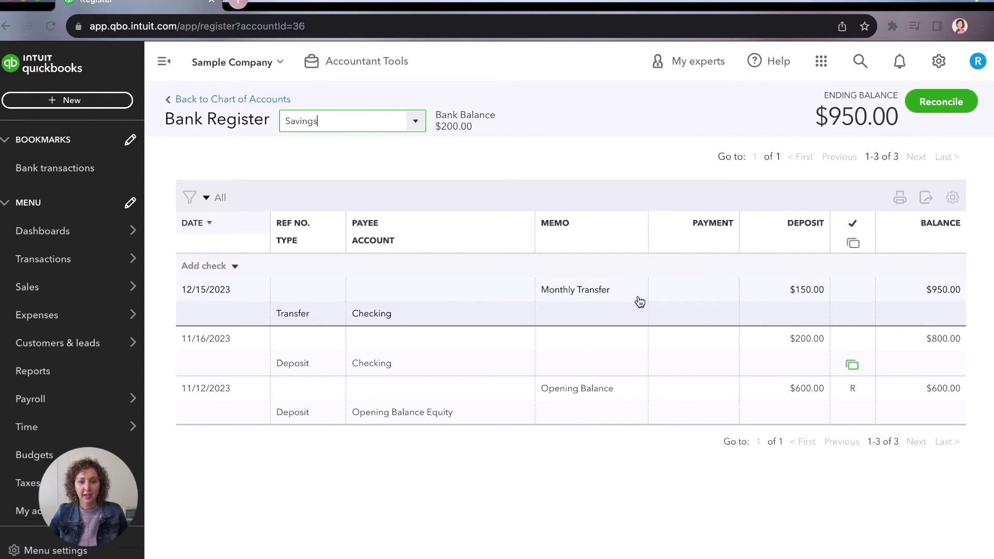
Inspect the 12/15/2023 $150.00 Monthly Transfer row from Checking in the register.
{"action": "left_click", "coordinate": [423, 311]}
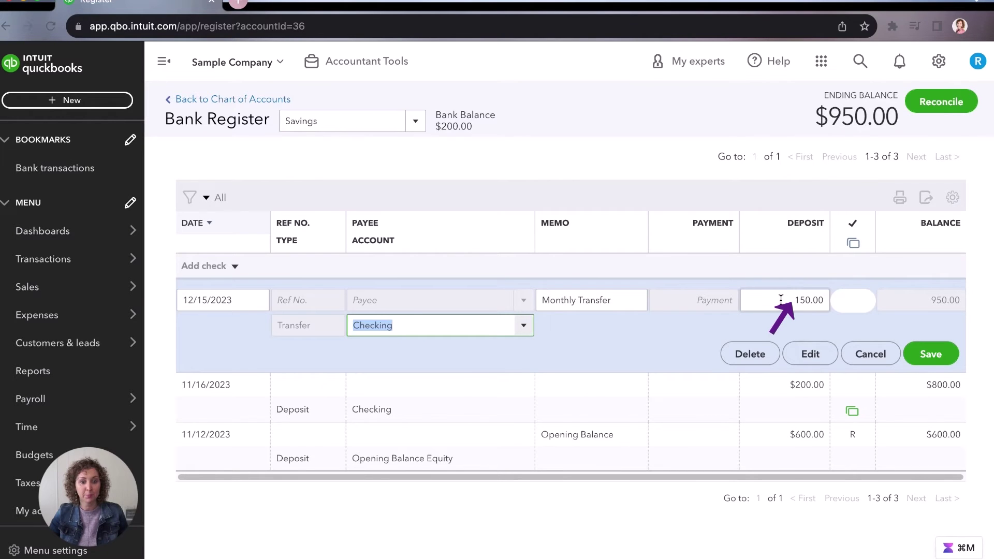
{"action": "mouse_move", "coordinate": [290, 326]}
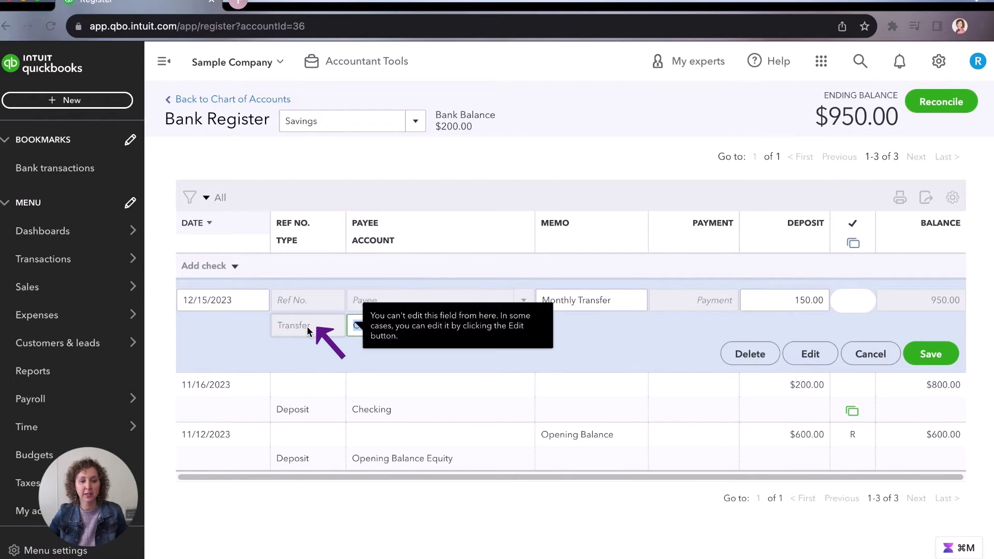
{"action": "left_click", "coordinate": [374, 147]}
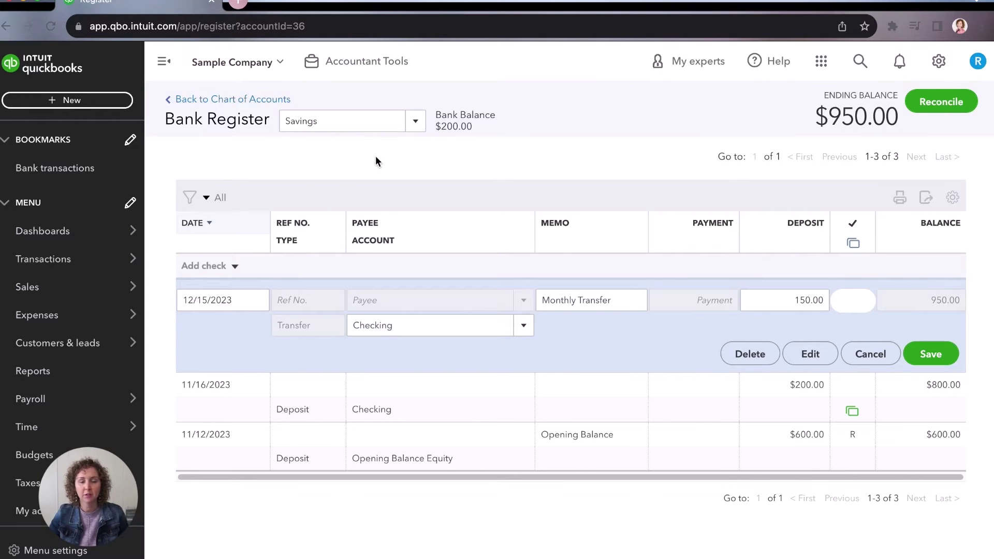
Start a new Bank Deposit dated 12/15/2023 into Savings ($950.00 balance).
{"action": "left_click", "coordinate": [125, 109]}
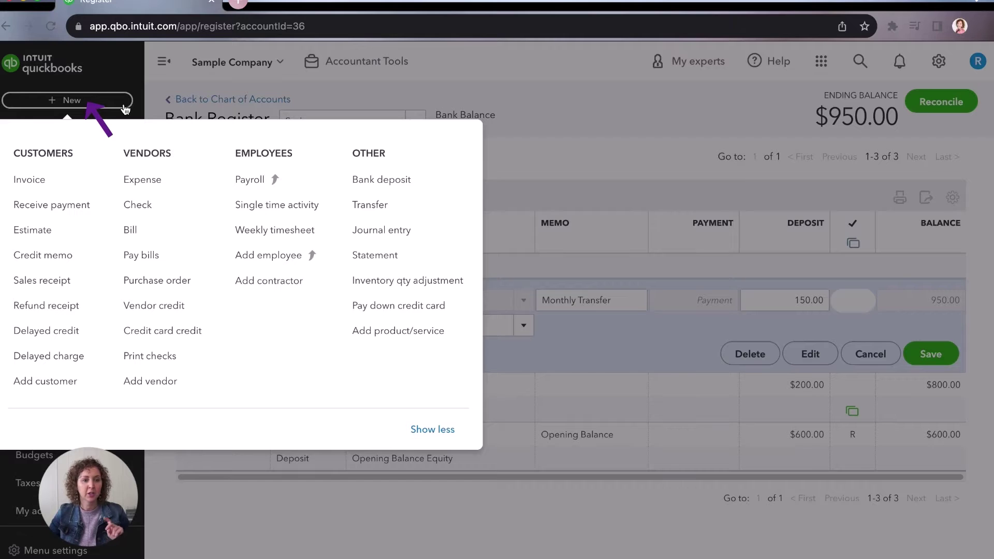
{"action": "left_click", "coordinate": [399, 182]}
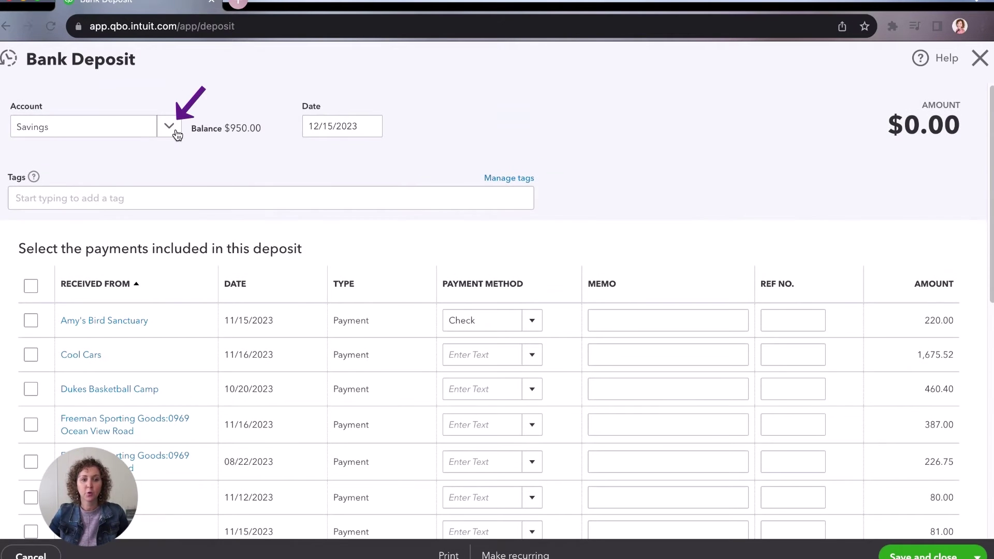
{"action": "left_click", "coordinate": [167, 130]}
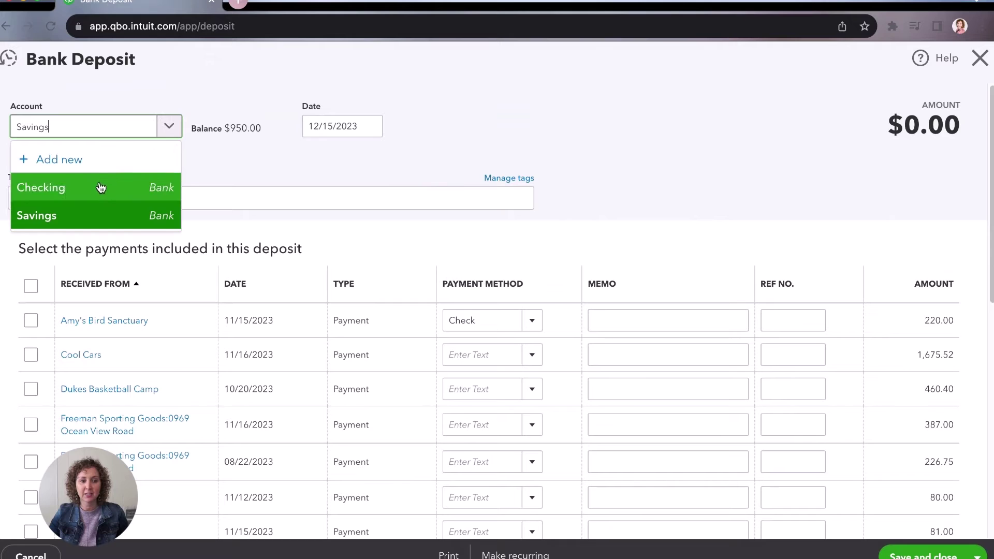
{"action": "left_click", "coordinate": [110, 214]}
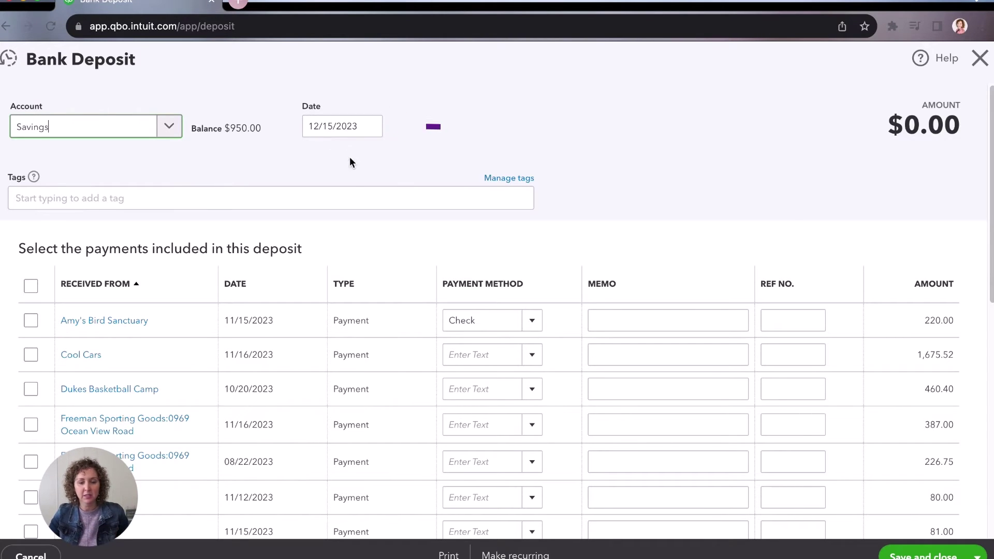
{"action": "scroll", "coordinate": [353, 264], "scroll_direction": "down", "scroll_amount": 10}
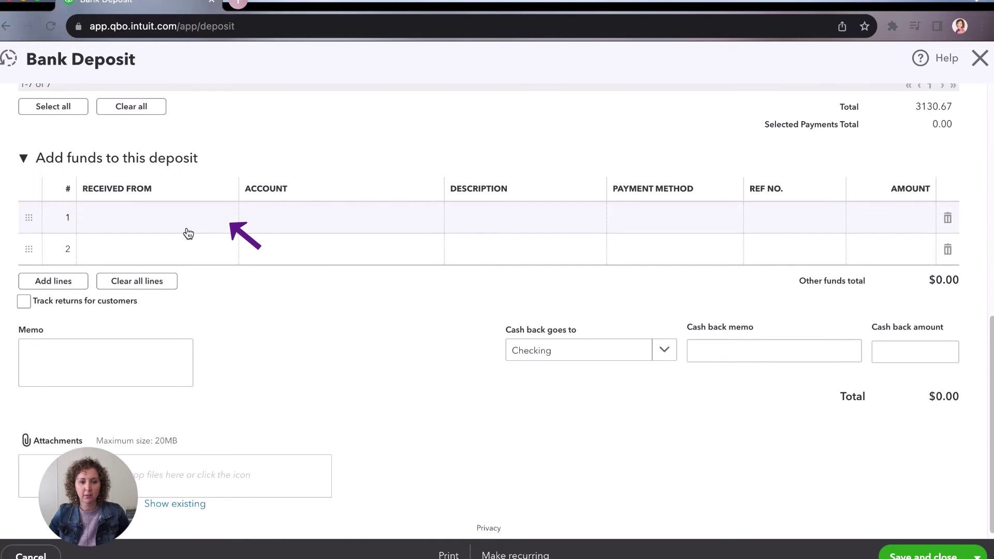
Fill the first Add funds line with account Checking and amount 150.00.
{"action": "left_click", "coordinate": [188, 234]}
{"action": "scroll", "coordinate": [125, 317], "scroll_direction": "up", "scroll_amount": 2}
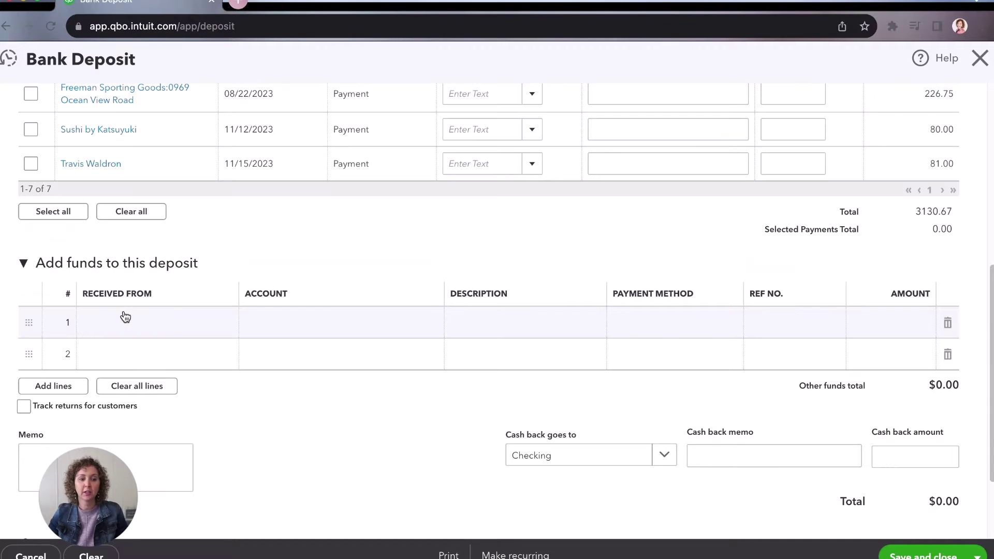
{"action": "left_click", "coordinate": [275, 331]}
{"action": "left_click", "coordinate": [405, 329]}
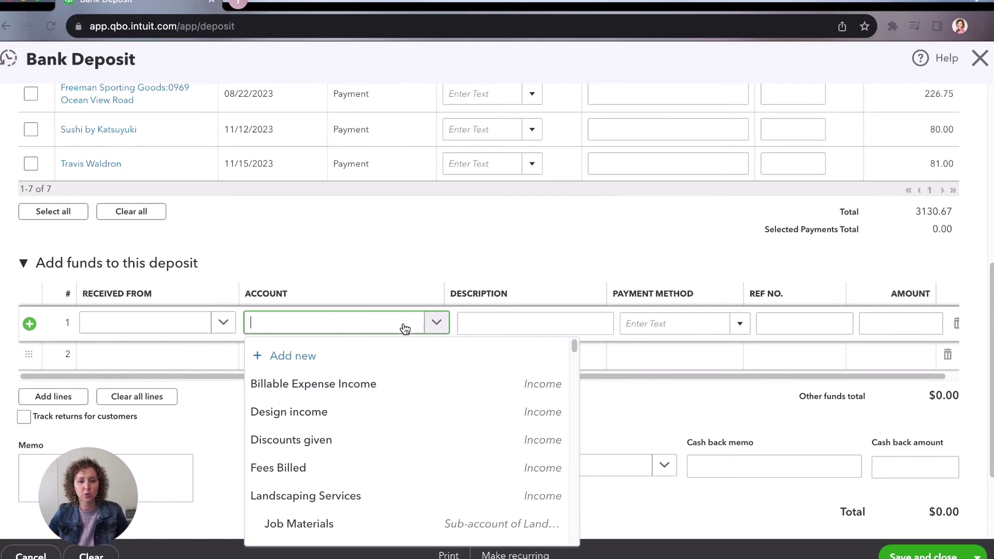
{"action": "type", "text": "Checking"}
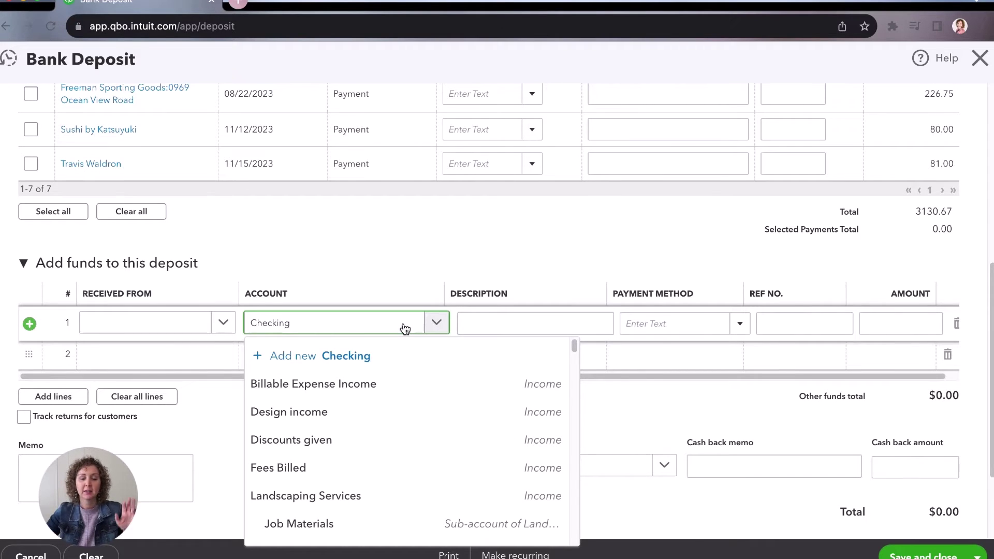
{"action": "left_click", "coordinate": [398, 384]}
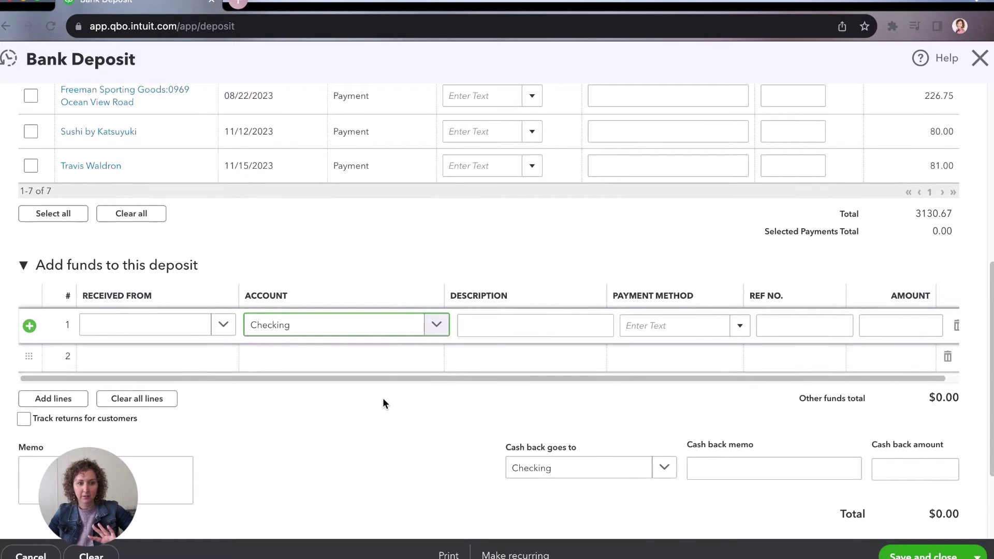
{"action": "scroll", "coordinate": [383, 398], "scroll_direction": "up", "scroll_amount": 7}
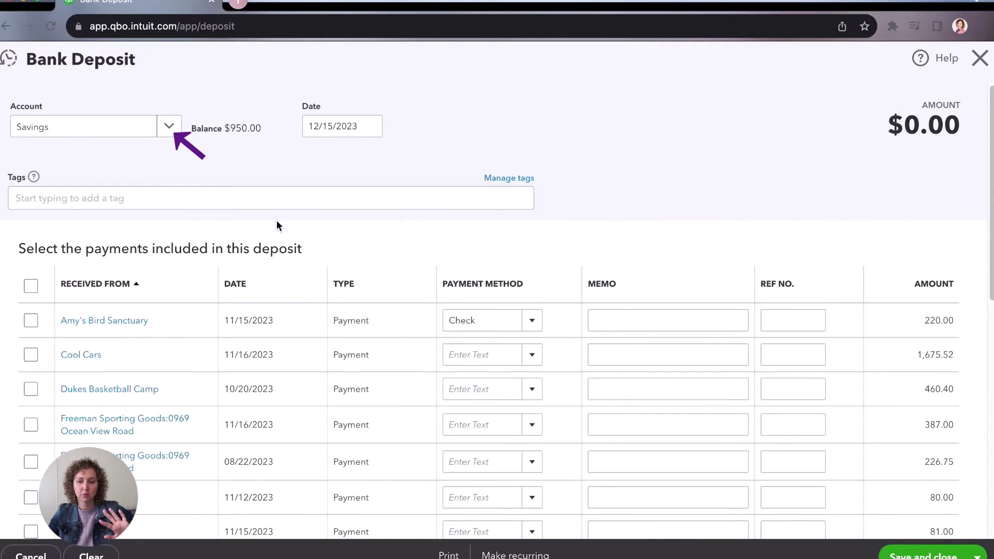
{"action": "scroll", "coordinate": [297, 278], "scroll_direction": "down", "scroll_amount": 7}
{"action": "left_click", "coordinate": [880, 199]}
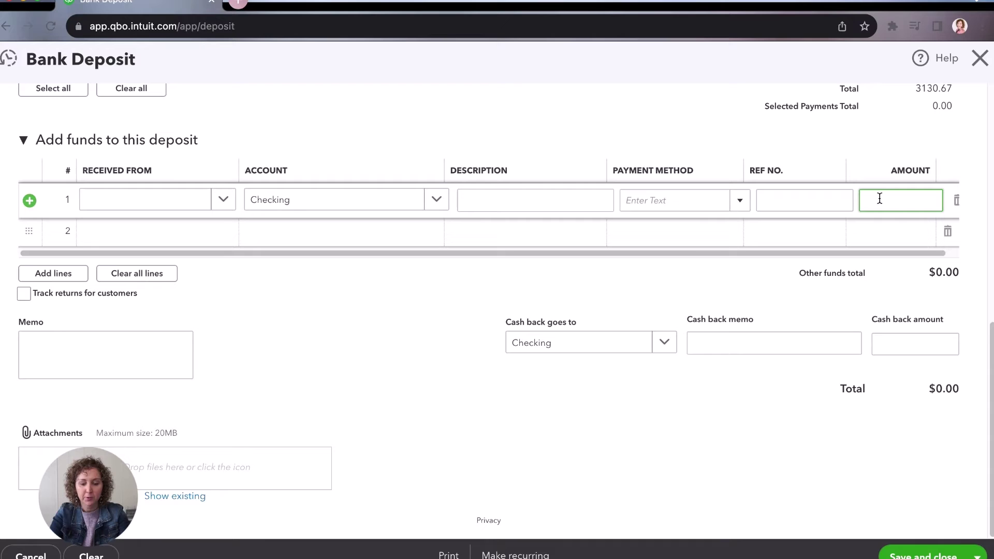
{"action": "type", "text": "150.00"}
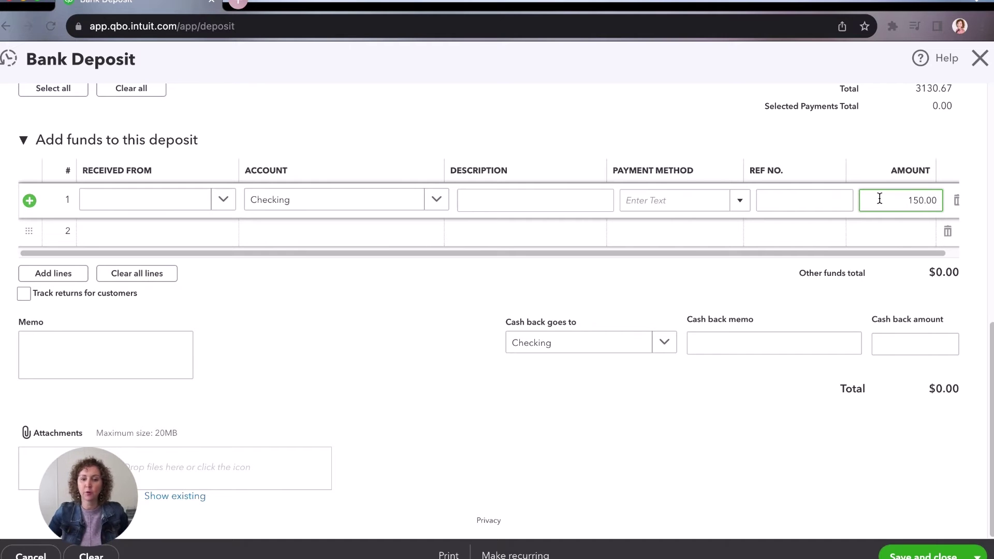
Set the deposit date to 01/15/2024.
{"action": "scroll", "coordinate": [881, 269], "scroll_direction": "up", "scroll_amount": 3}
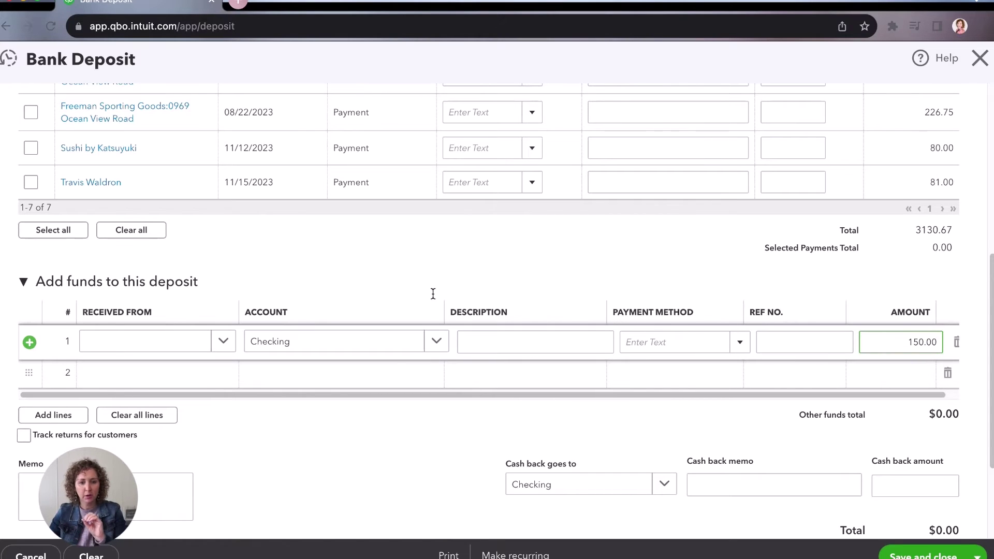
{"action": "scroll", "coordinate": [433, 293], "scroll_direction": "up", "scroll_amount": 7}
{"action": "left_click", "coordinate": [370, 126]}
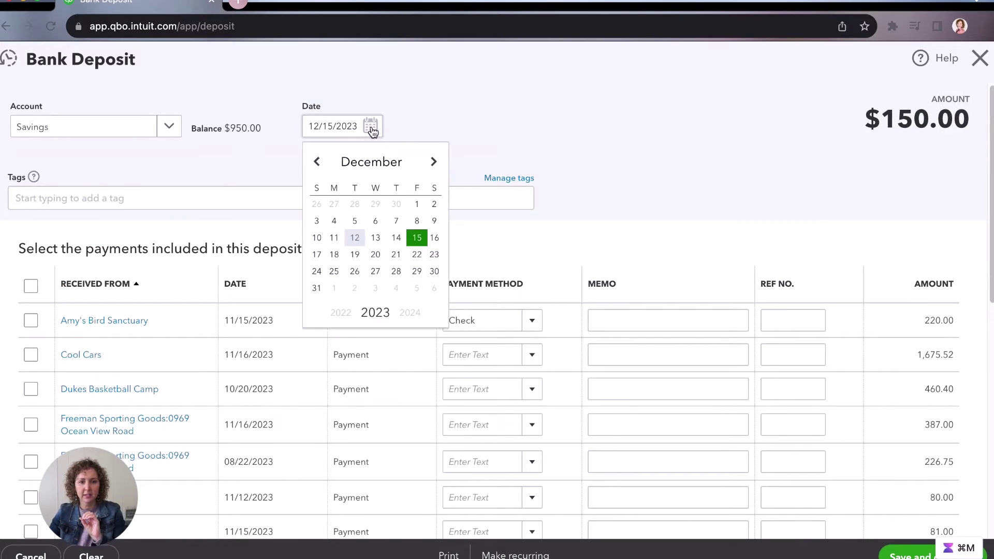
{"action": "left_click", "coordinate": [433, 162]}
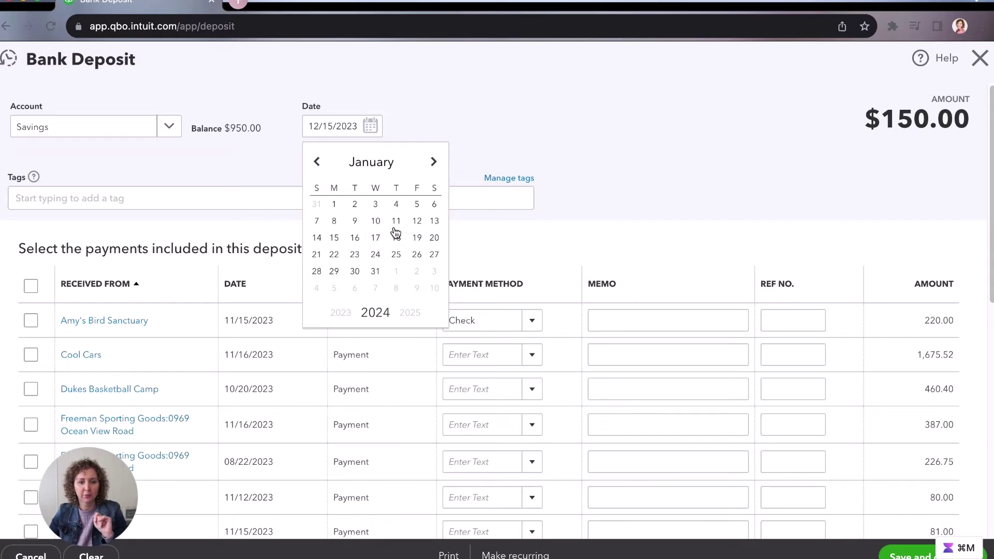
{"action": "left_click", "coordinate": [334, 238]}
Save and close the $150.00 deposit into Savings.
{"action": "scroll", "coordinate": [517, 257], "scroll_direction": "down", "scroll_amount": 8}
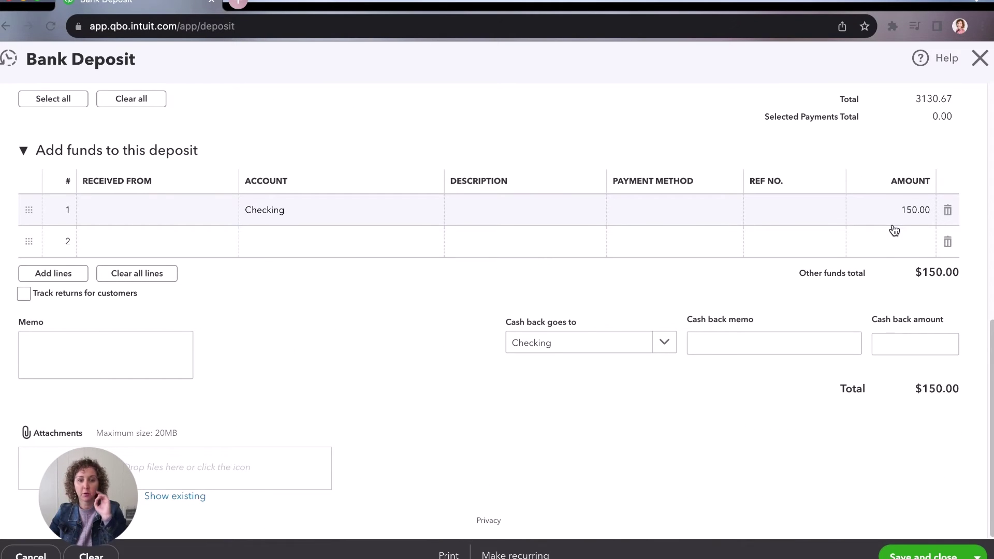
{"action": "scroll", "coordinate": [694, 304], "scroll_direction": "up", "scroll_amount": 2}
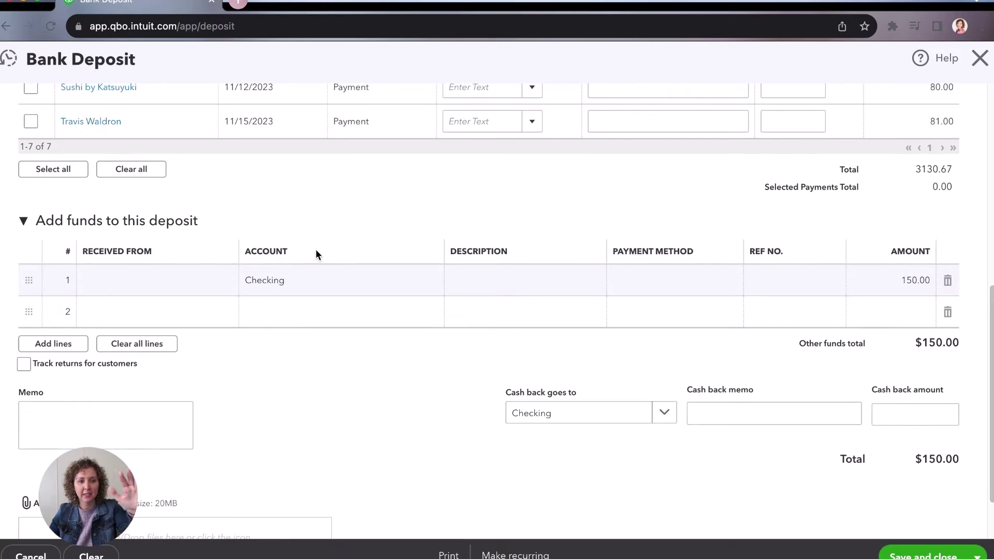
{"action": "scroll", "coordinate": [314, 253], "scroll_direction": "up", "scroll_amount": 7}
{"action": "scroll", "coordinate": [383, 192], "scroll_direction": "up", "scroll_amount": 2}
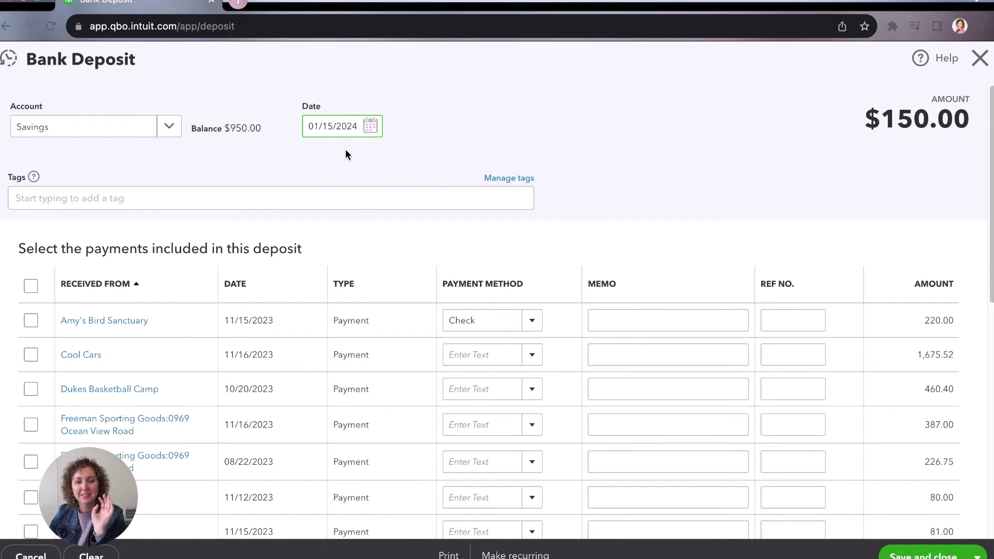
{"action": "scroll", "coordinate": [642, 306], "scroll_direction": "down", "scroll_amount": 1}
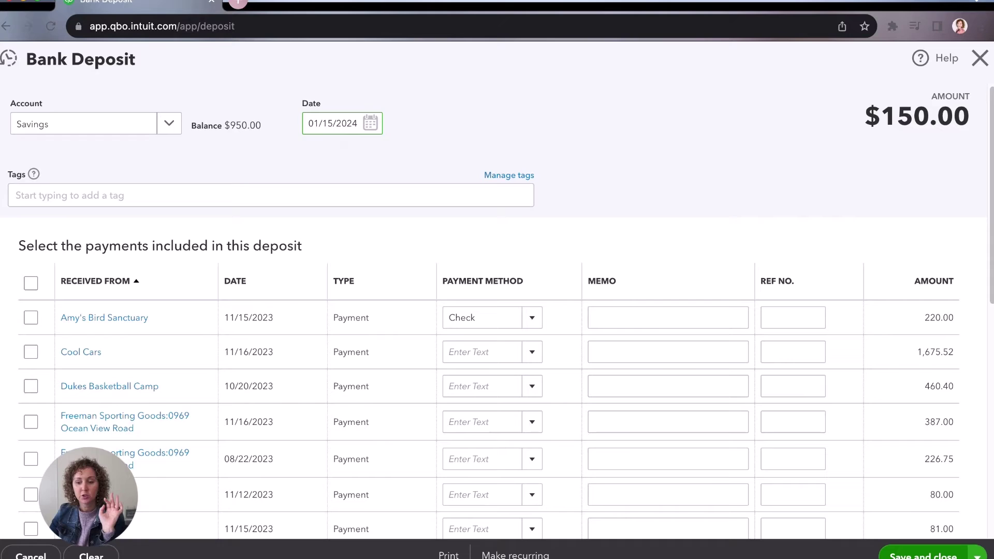
{"action": "left_click", "coordinate": [923, 555]}
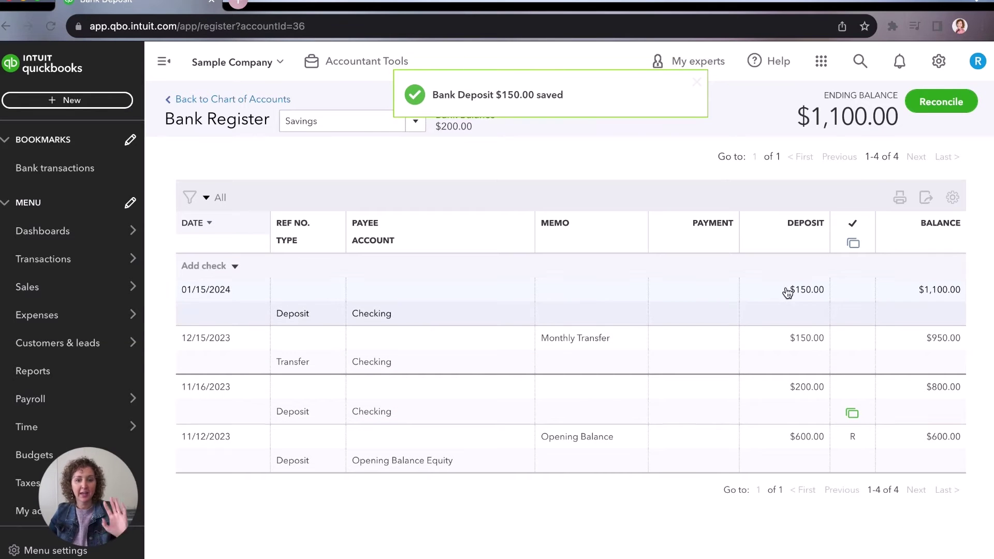
{"action": "left_click", "coordinate": [302, 367]}
{"action": "left_click", "coordinate": [67, 100]}
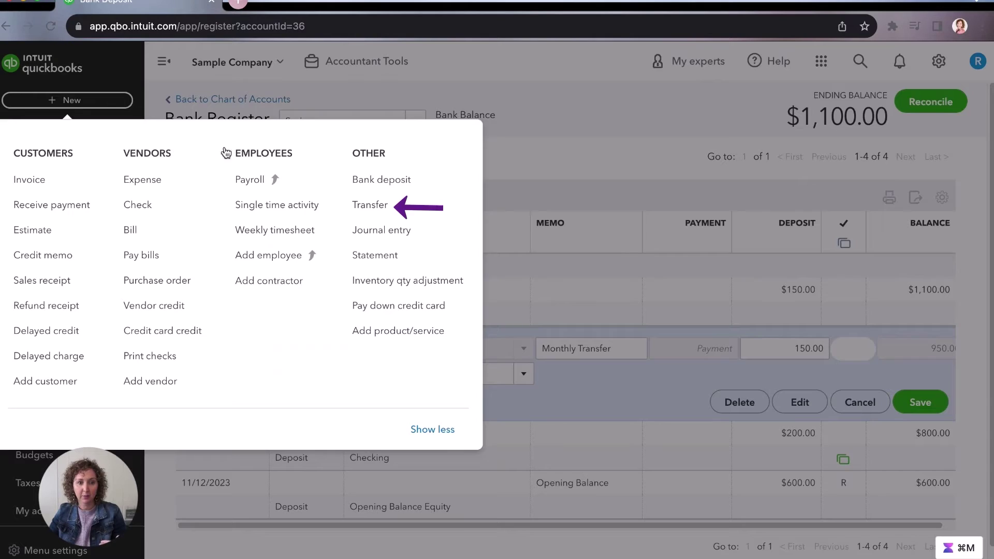
{"action": "left_click", "coordinate": [520, 176]}
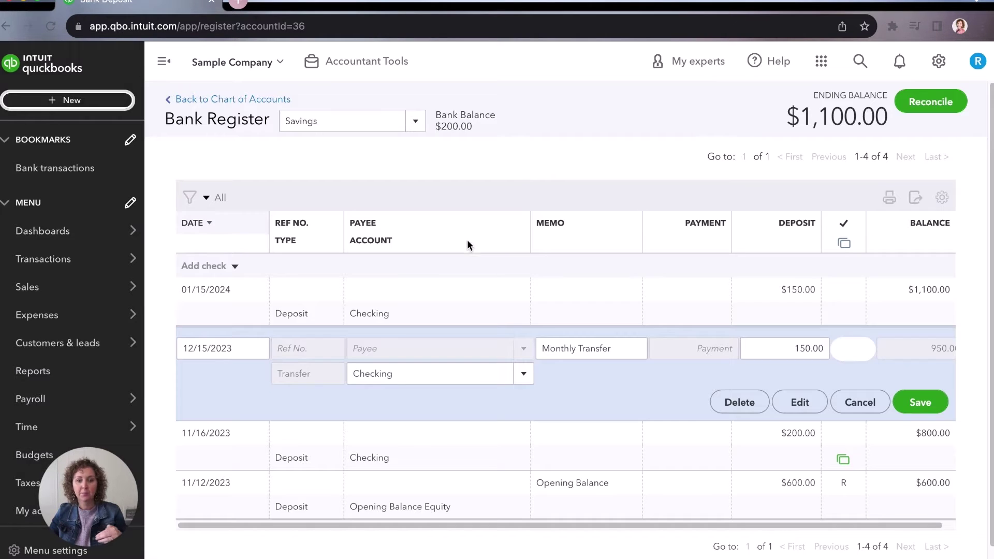
{"action": "left_click", "coordinate": [321, 314]}
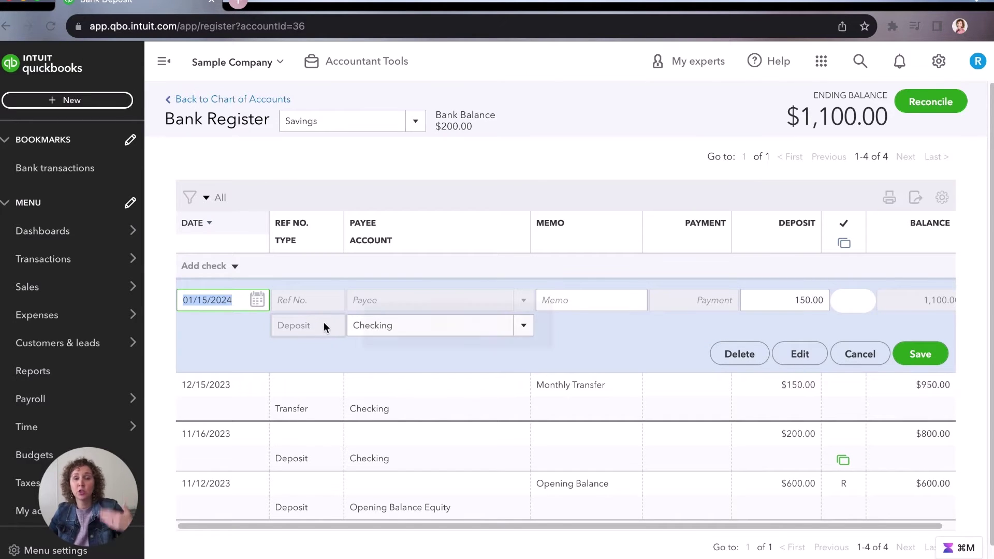
{"action": "left_click", "coordinate": [69, 100]}
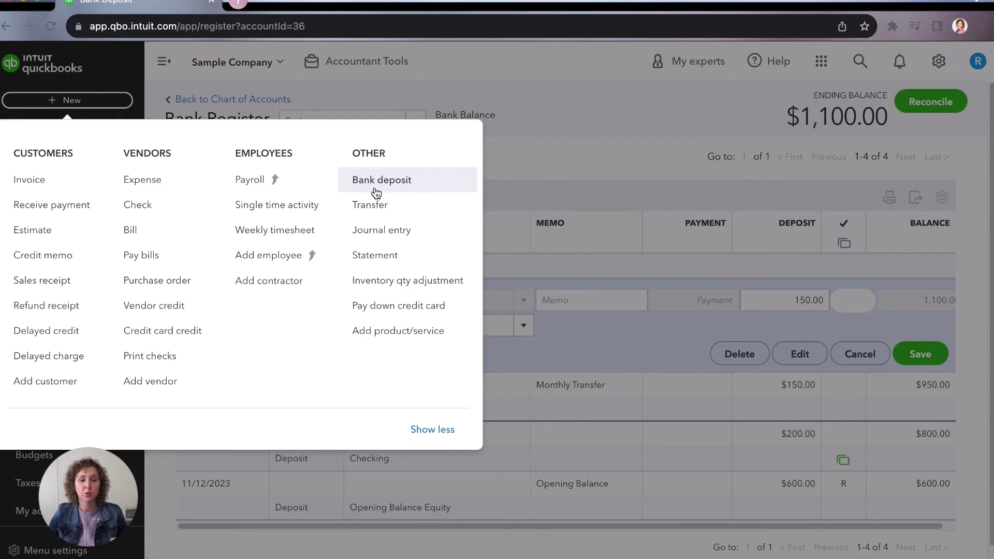
{"action": "left_click", "coordinate": [530, 167]}
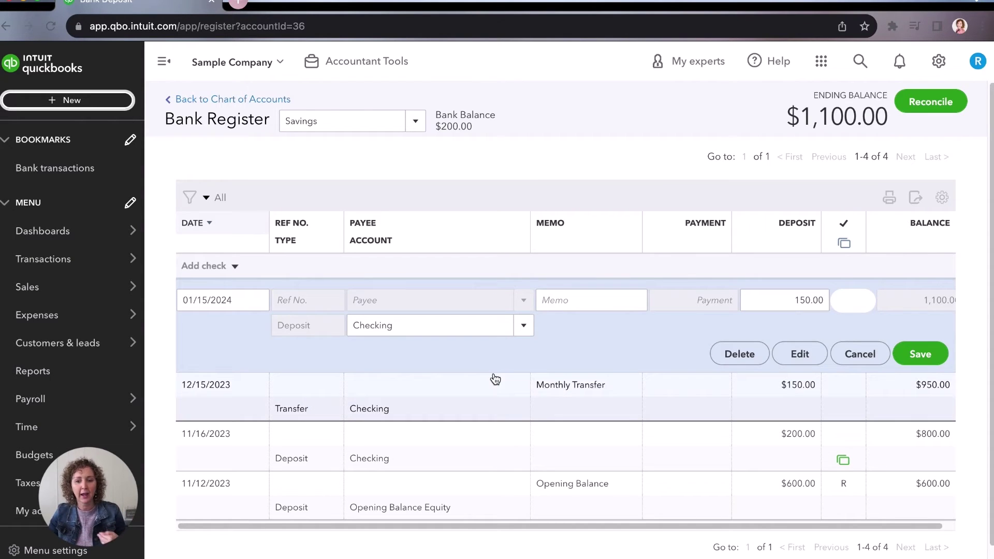
{"action": "left_click", "coordinate": [843, 362]}
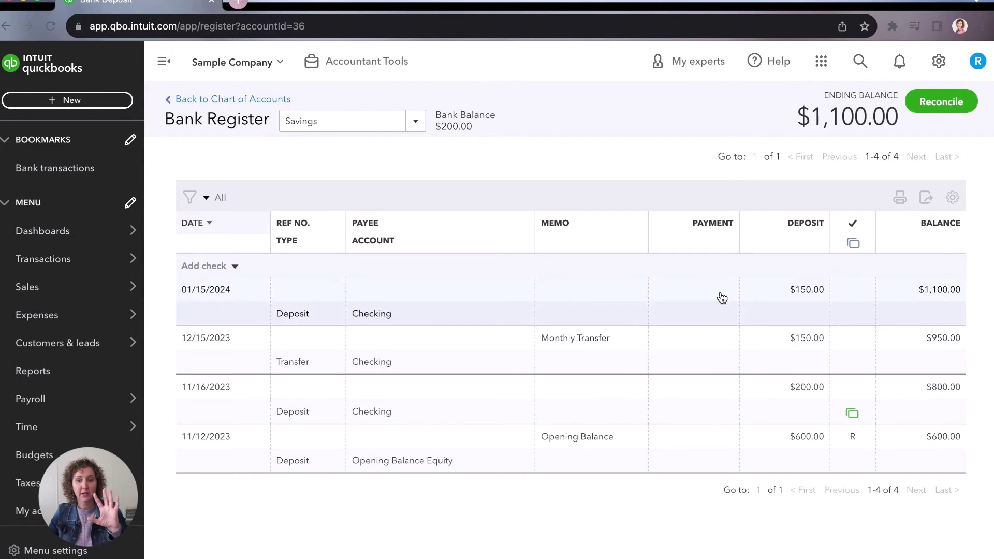
Switch the Bank Register to Checking, then back to Savings ending at $1,100.00.
{"action": "left_click", "coordinate": [415, 122]}
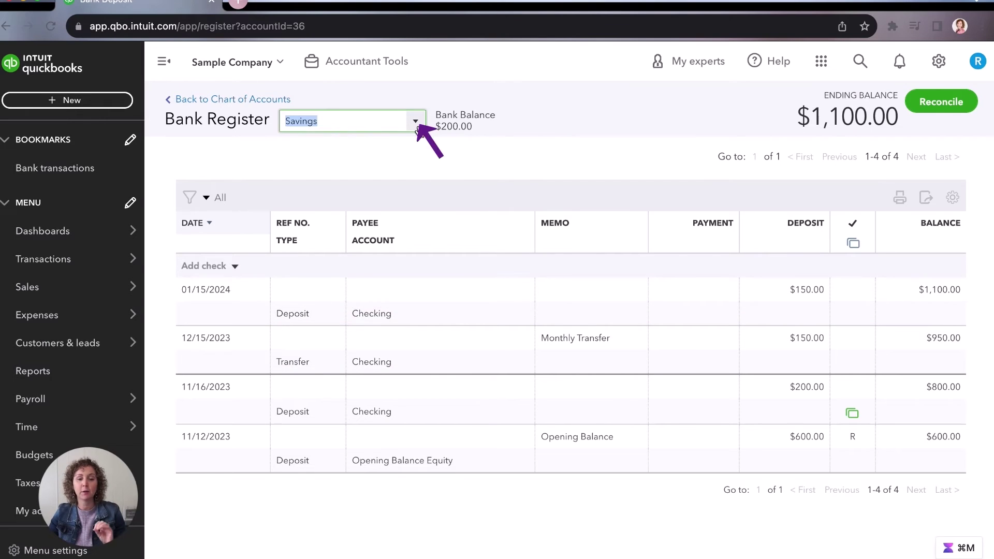
{"action": "type", "text": "check"}
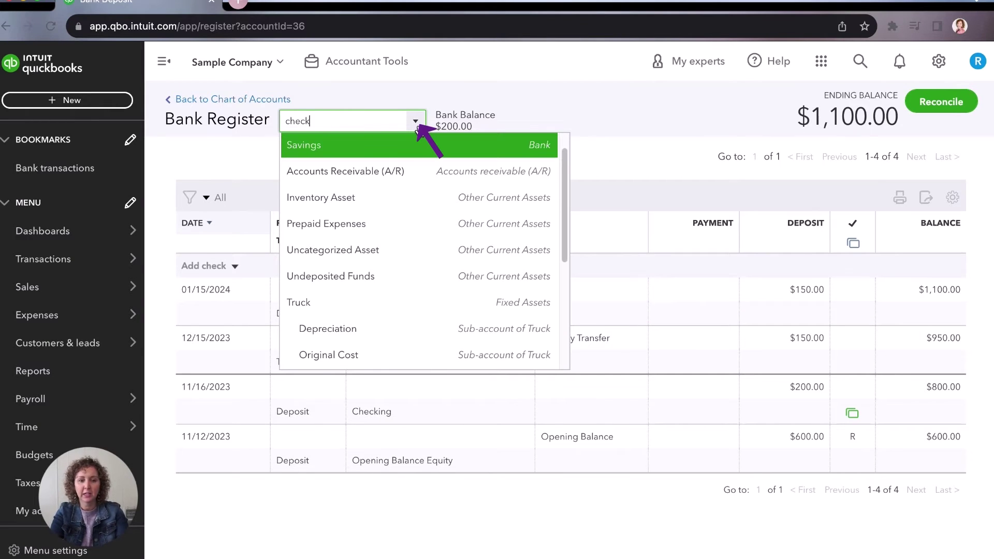
{"action": "type", "text": "ing"}
{"action": "left_click", "coordinate": [407, 151]}
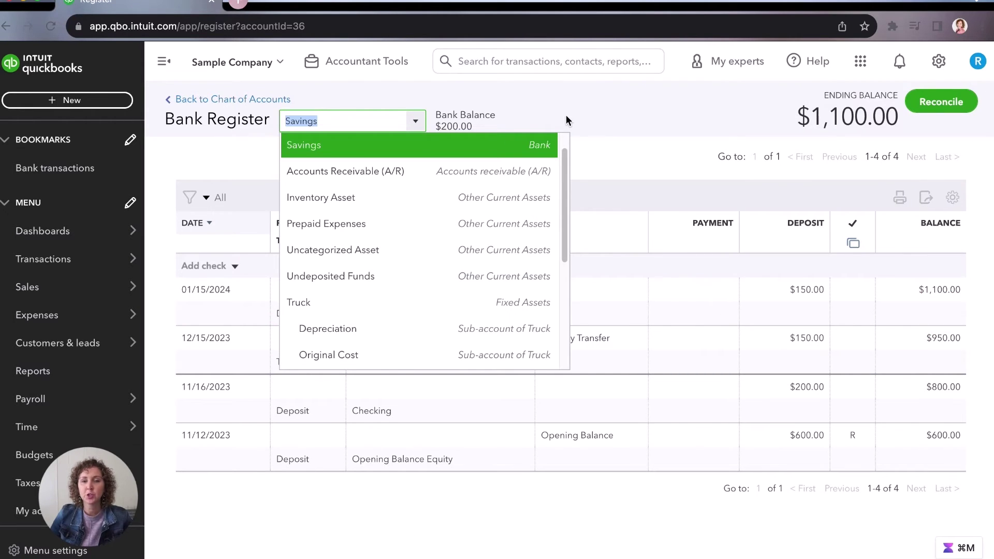
{"action": "left_click", "coordinate": [566, 119]}
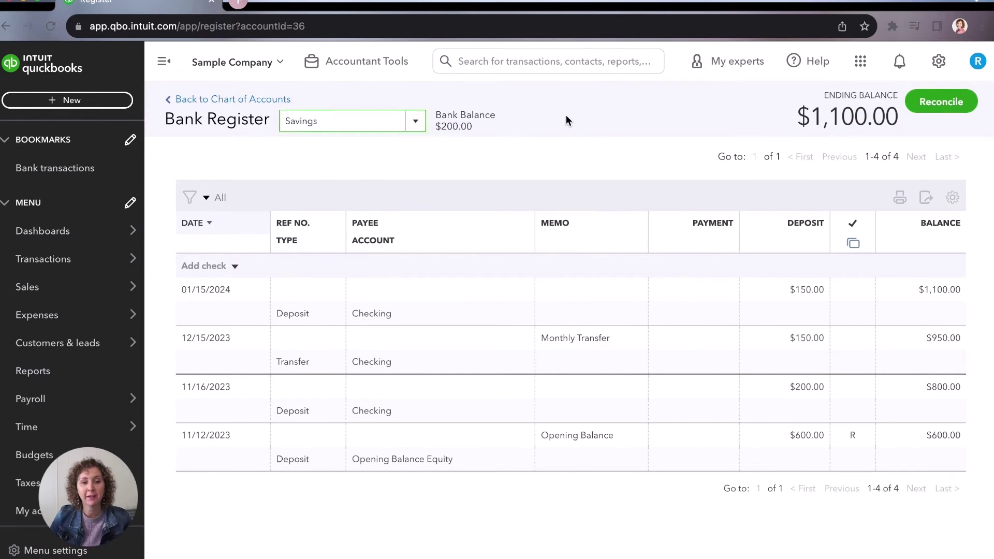
Go from Chart of accounts to Bank transactions and scroll to the Savings For review list.
{"action": "mouse_move", "coordinate": [48, 257]}
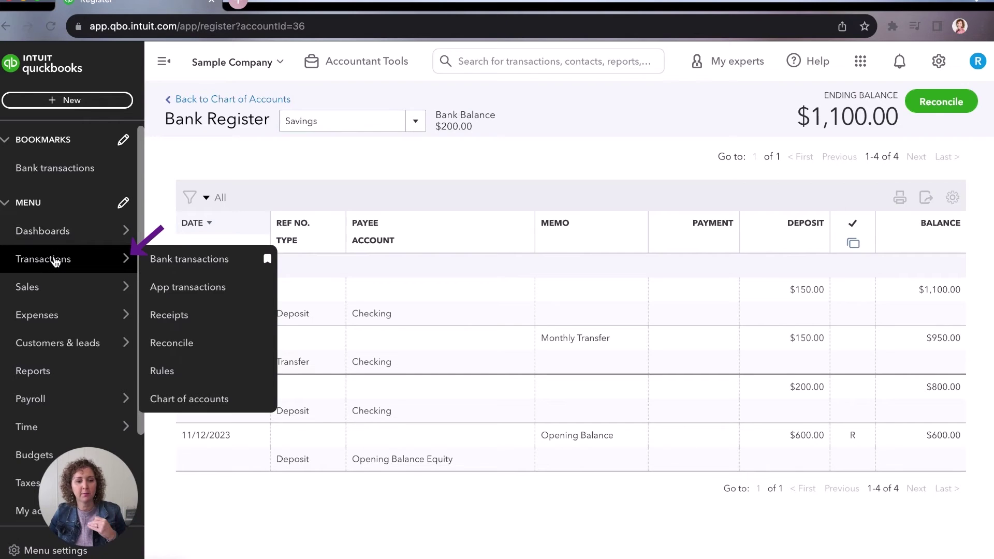
{"action": "left_click", "coordinate": [55, 262]}
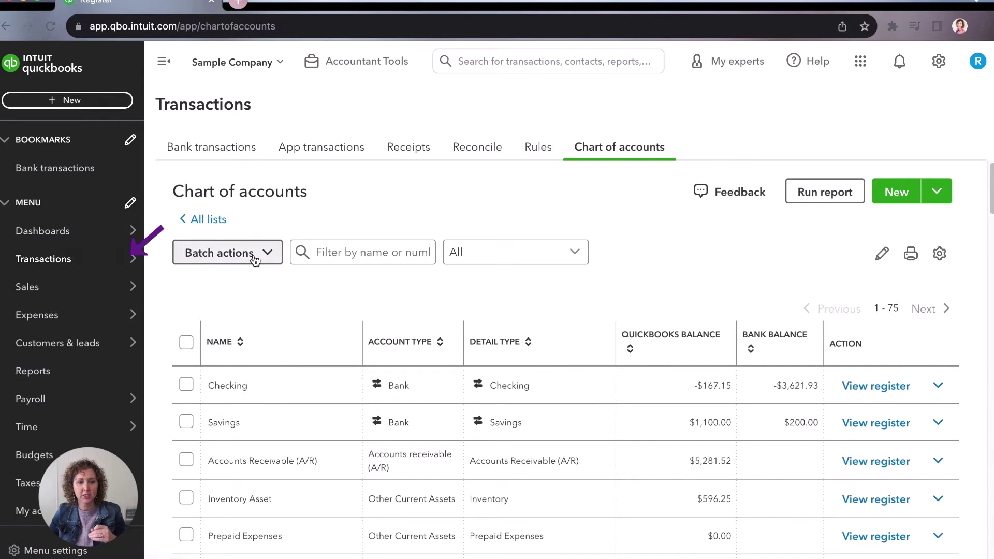
{"action": "left_click", "coordinate": [260, 158]}
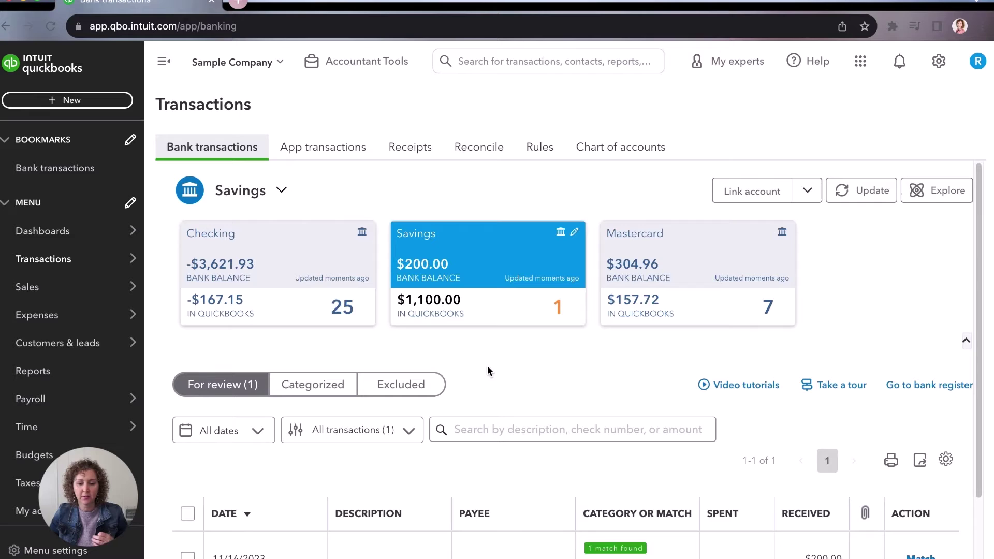
{"action": "scroll", "coordinate": [510, 411], "scroll_direction": "down", "scroll_amount": 2}
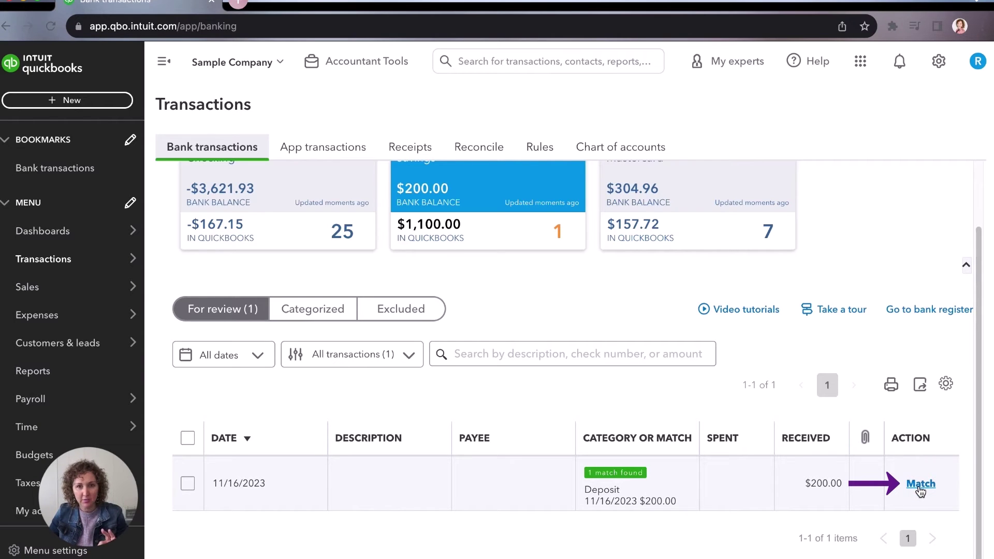
Expand the $200 deposit, try Record as transfer from Checking, then return to Find match.
{"action": "left_click", "coordinate": [529, 483]}
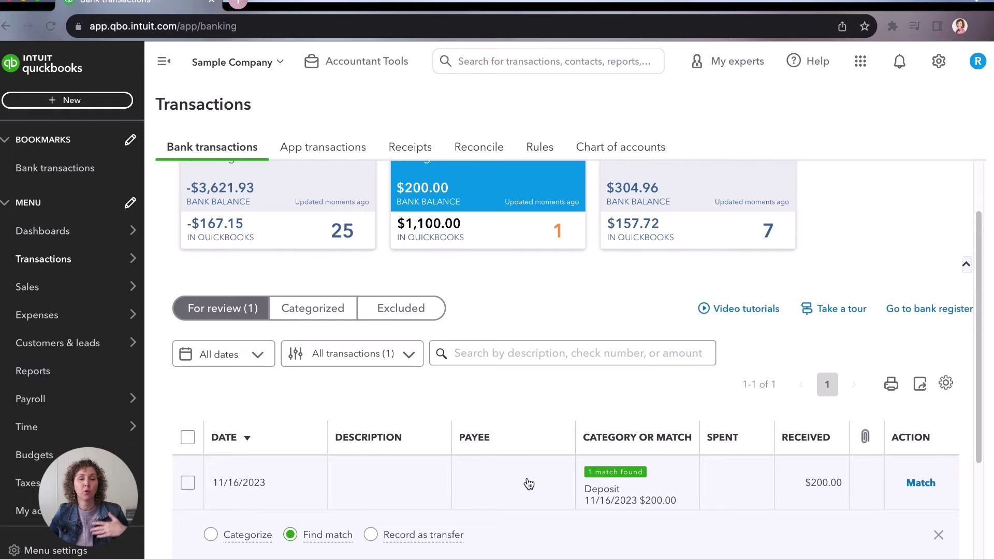
{"action": "scroll", "coordinate": [529, 487], "scroll_direction": "down", "scroll_amount": 3}
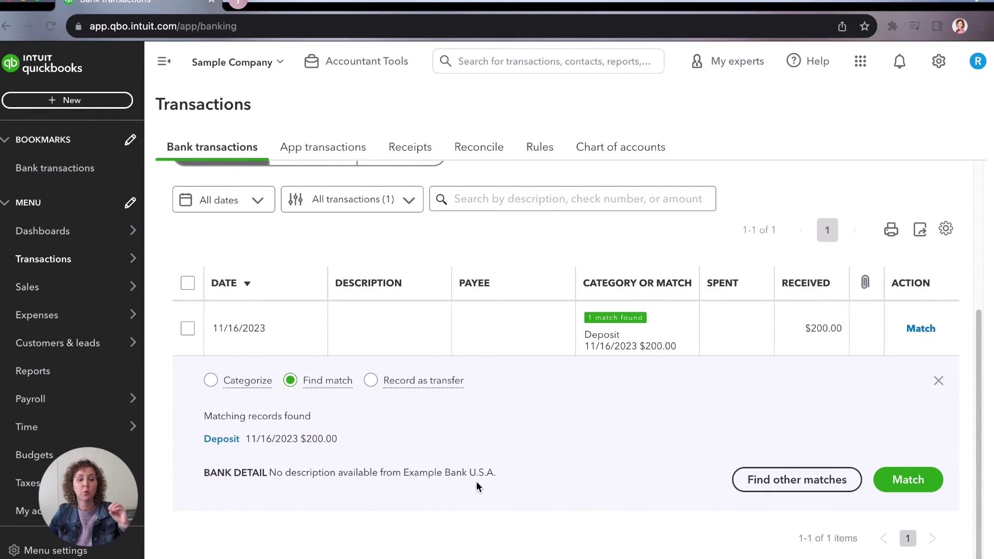
{"action": "mouse_move", "coordinate": [456, 381]}
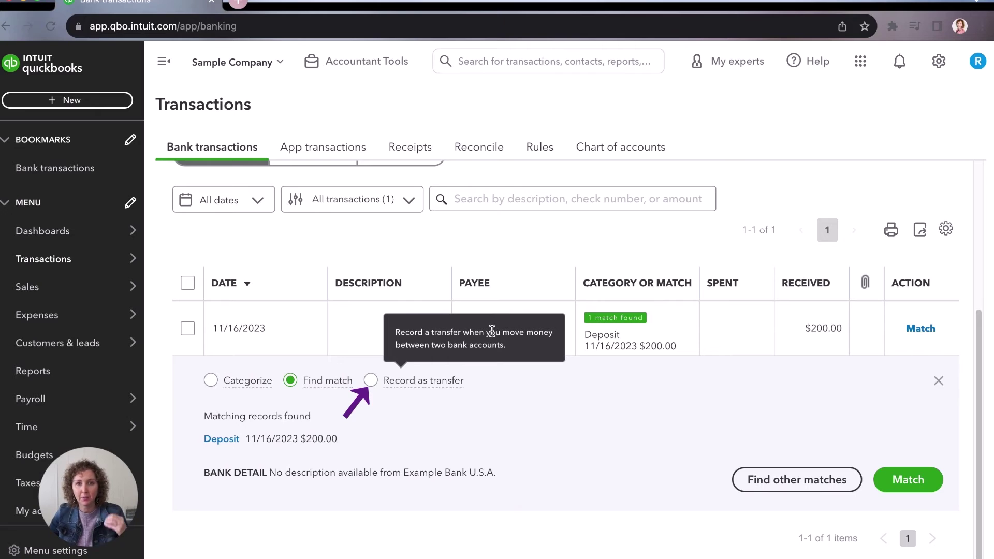
{"action": "left_click", "coordinate": [370, 382]}
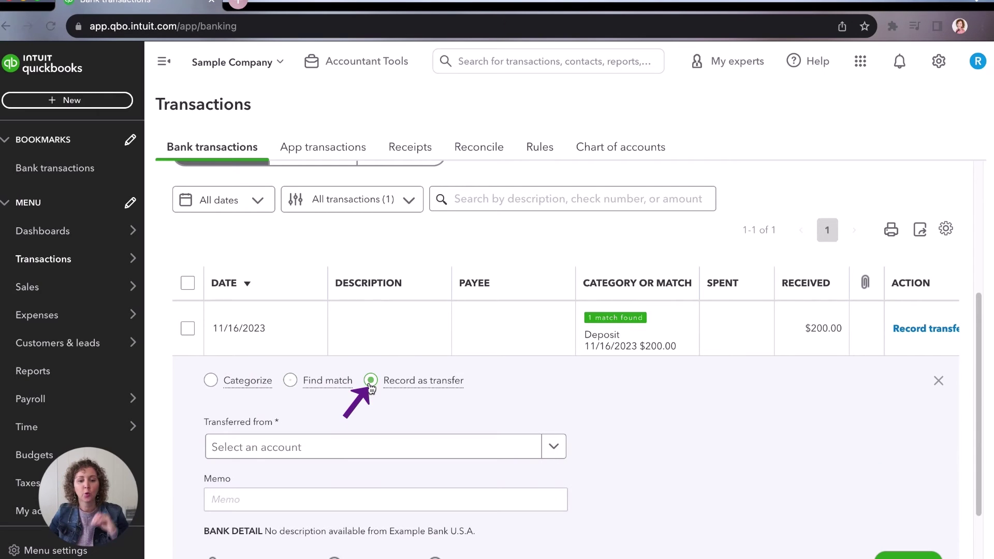
{"action": "left_click", "coordinate": [378, 448]}
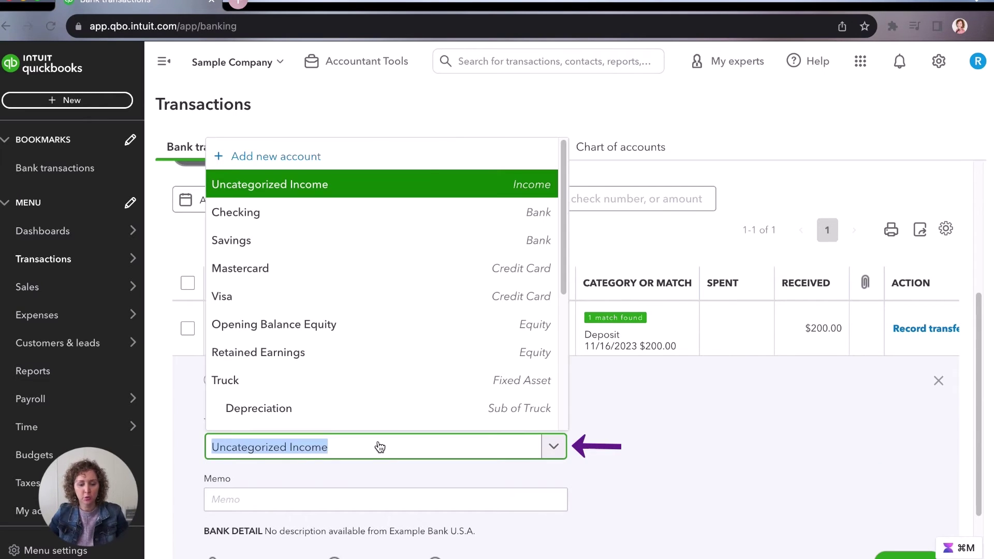
{"action": "left_click", "coordinate": [528, 213]}
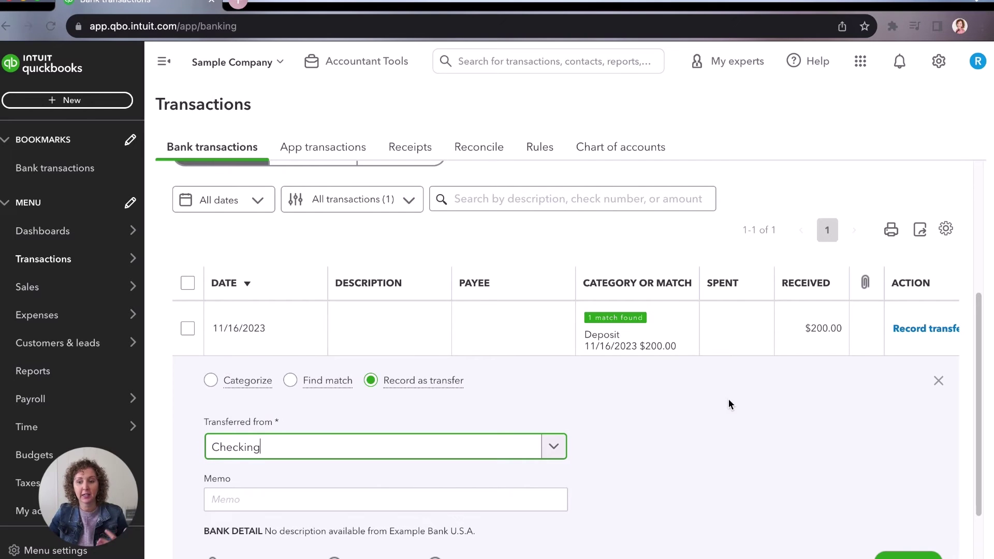
{"action": "scroll", "coordinate": [728, 399], "scroll_direction": "down", "scroll_amount": 2}
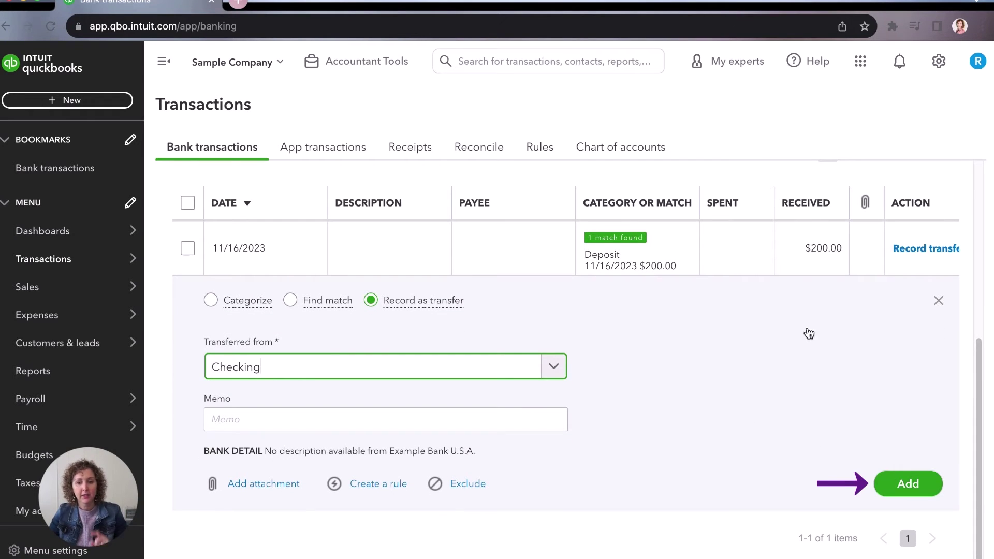
{"action": "left_click", "coordinate": [289, 301]}
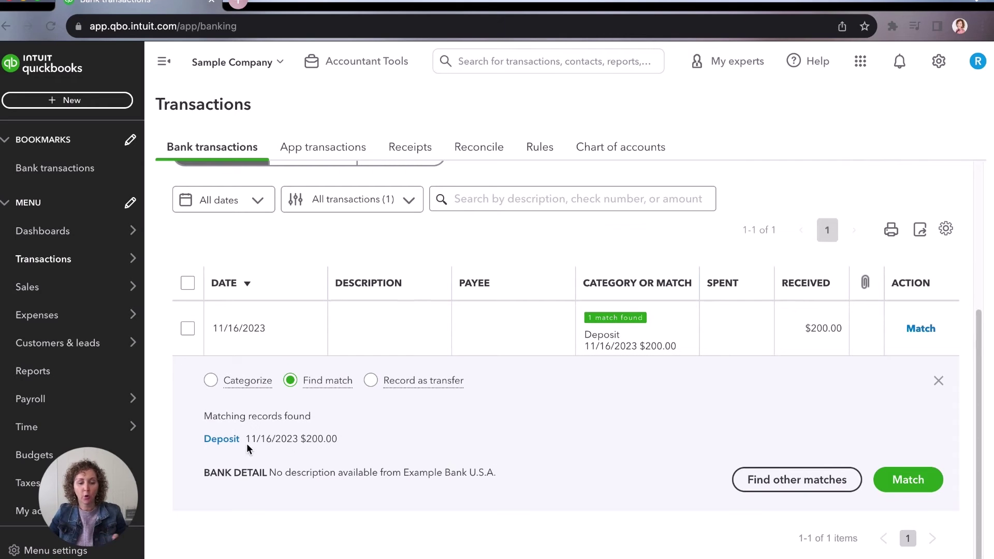
{"action": "left_click_drag", "start_coordinate": [247, 440], "coordinate": [283, 440]}
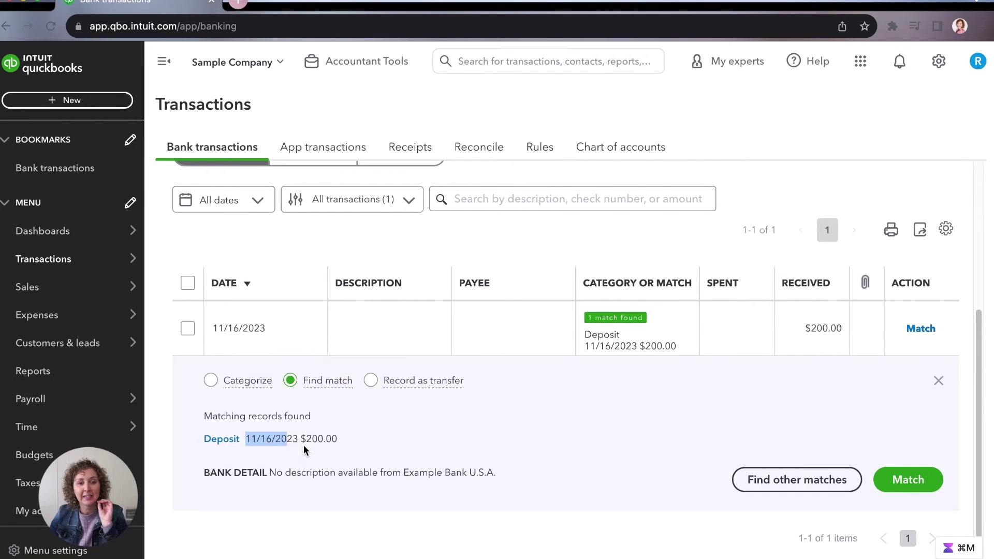
{"action": "left_click", "coordinate": [115, 107]}
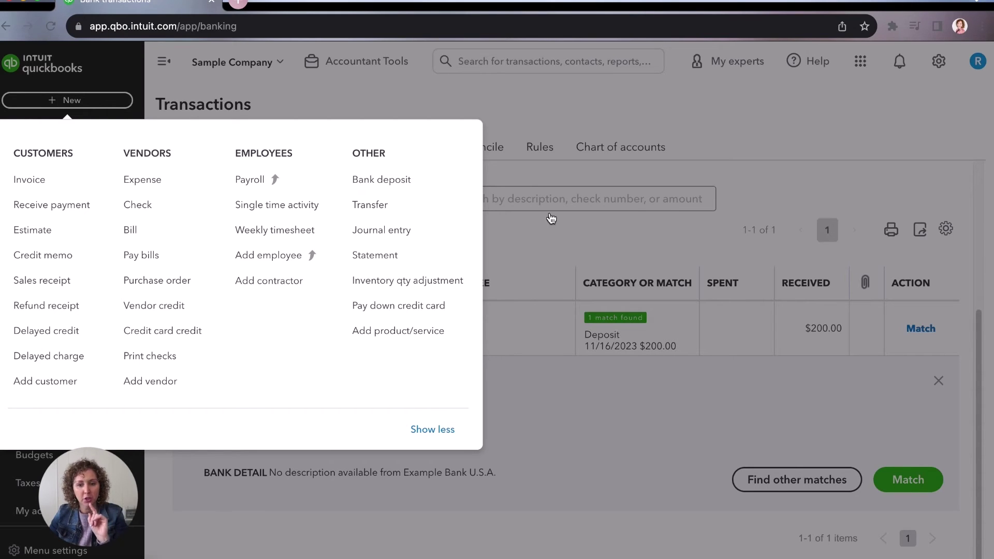
{"action": "left_click", "coordinate": [630, 237]}
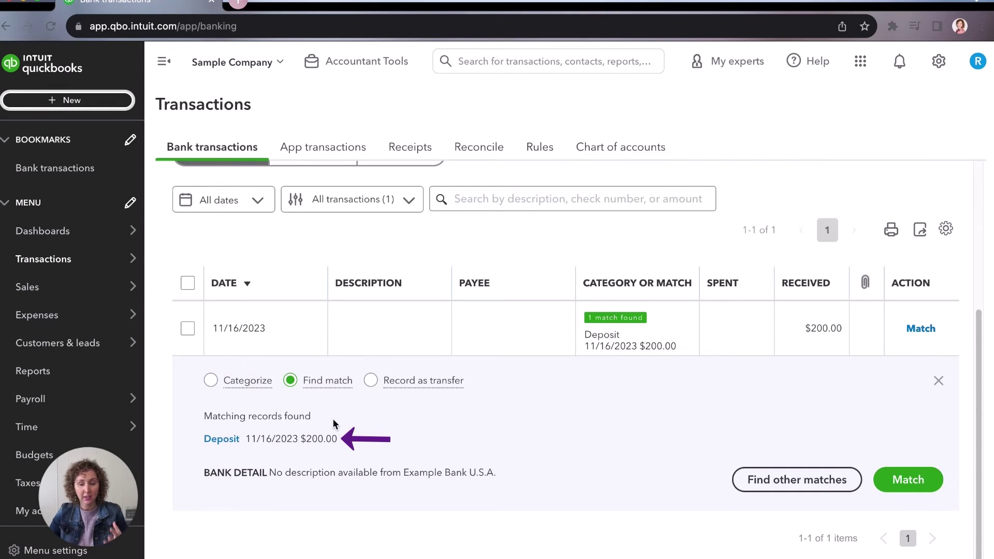
Visit the Savings register, then return via Chart of Accounts to the Bank transactions feed.
{"action": "scroll", "coordinate": [572, 445], "scroll_direction": "up", "scroll_amount": 2}
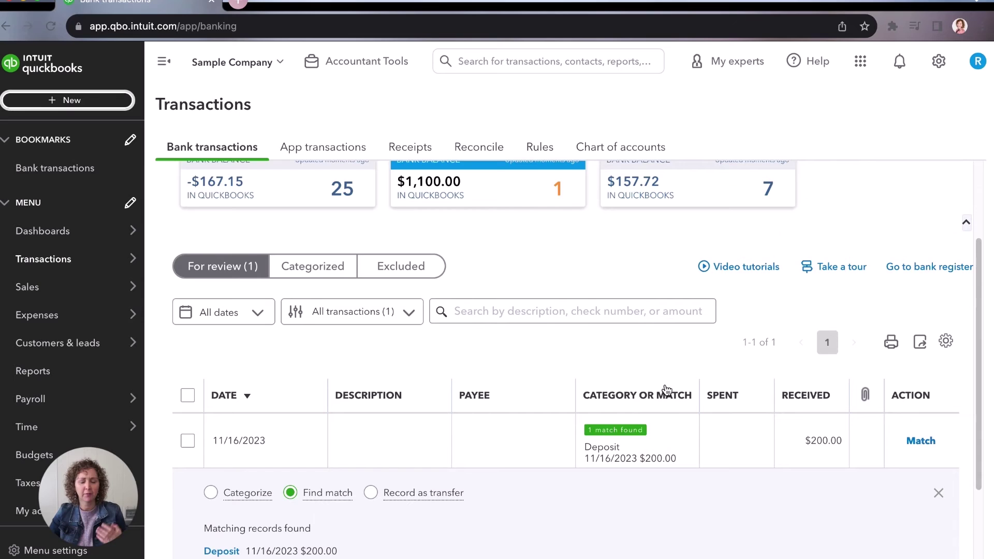
{"action": "left_click", "coordinate": [907, 274]}
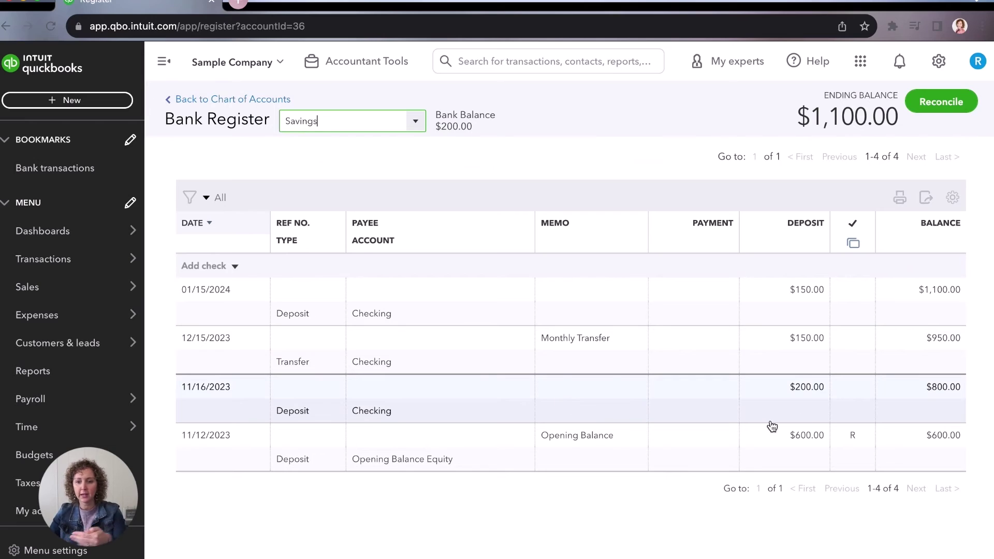
{"action": "left_click", "coordinate": [189, 98]}
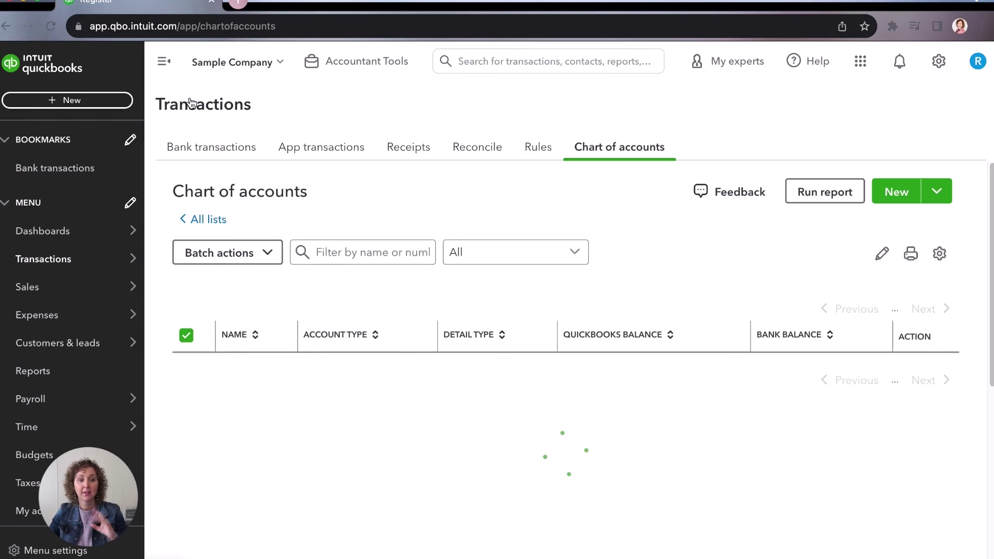
{"action": "left_click", "coordinate": [221, 147]}
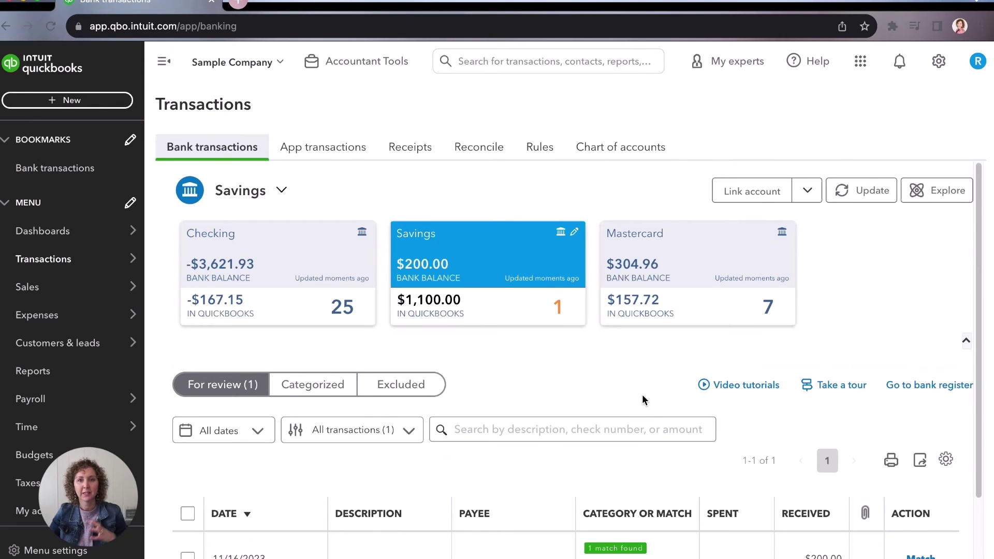
{"action": "scroll", "coordinate": [642, 396], "scroll_direction": "down", "scroll_amount": 2}
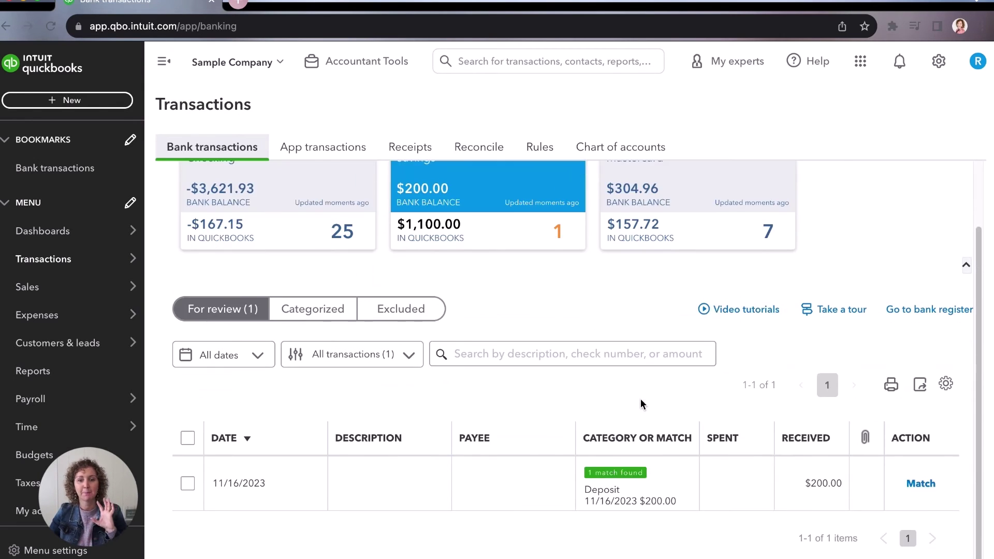
Match the $200 bank-feed deposit, then confirm the 11/16/2023 entry shows C in the Savings register.
{"action": "left_click", "coordinate": [922, 484]}
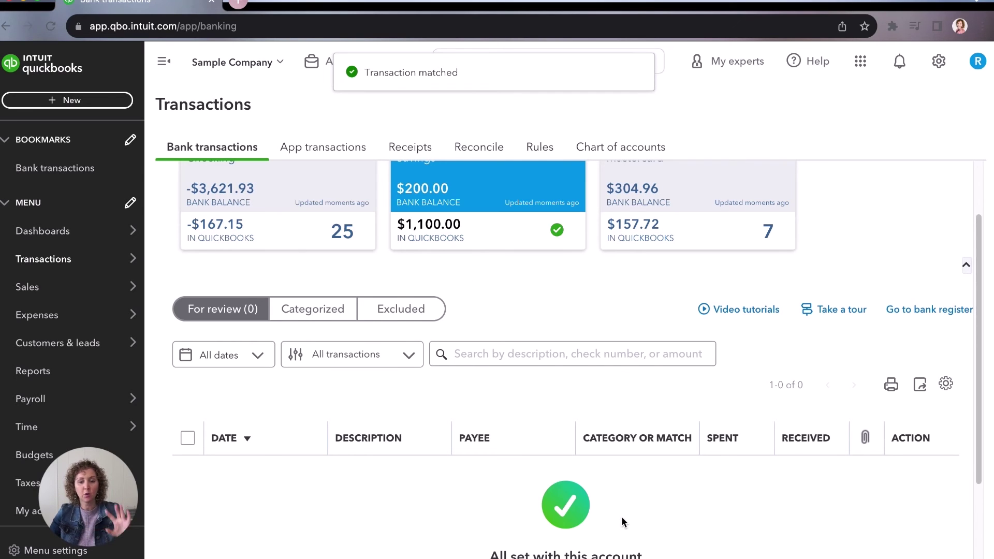
{"action": "left_click", "coordinate": [926, 311]}
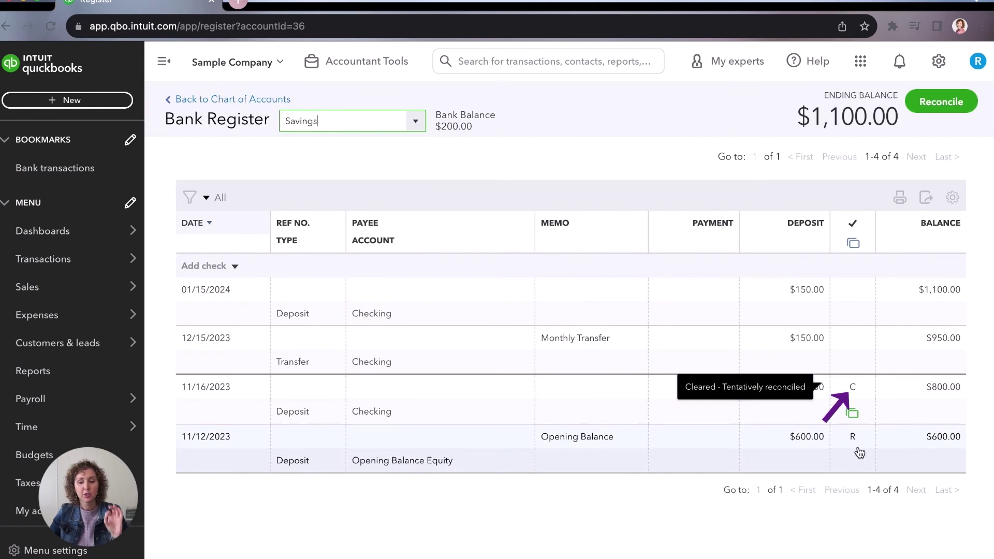
{"action": "mouse_move", "coordinate": [857, 450]}
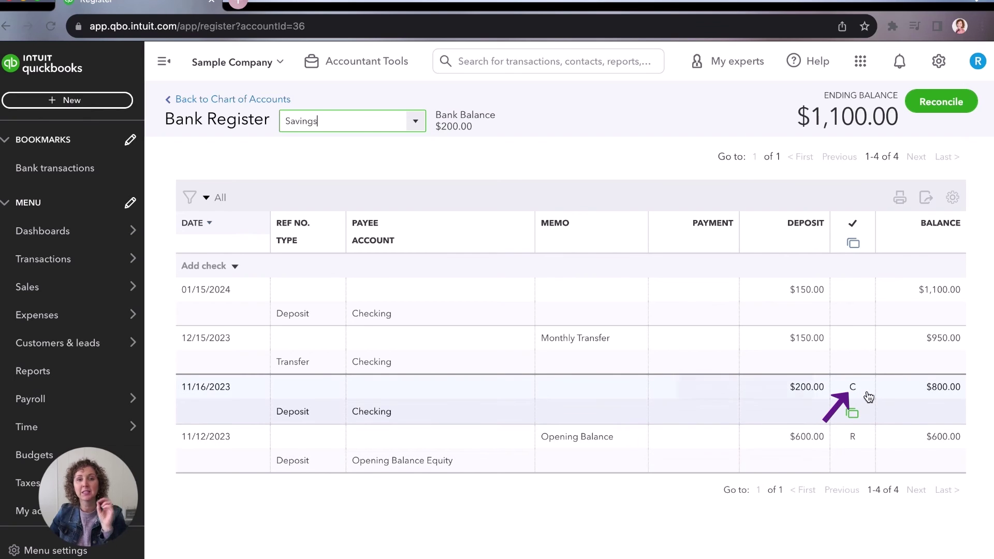
{"action": "mouse_move", "coordinate": [868, 396]}
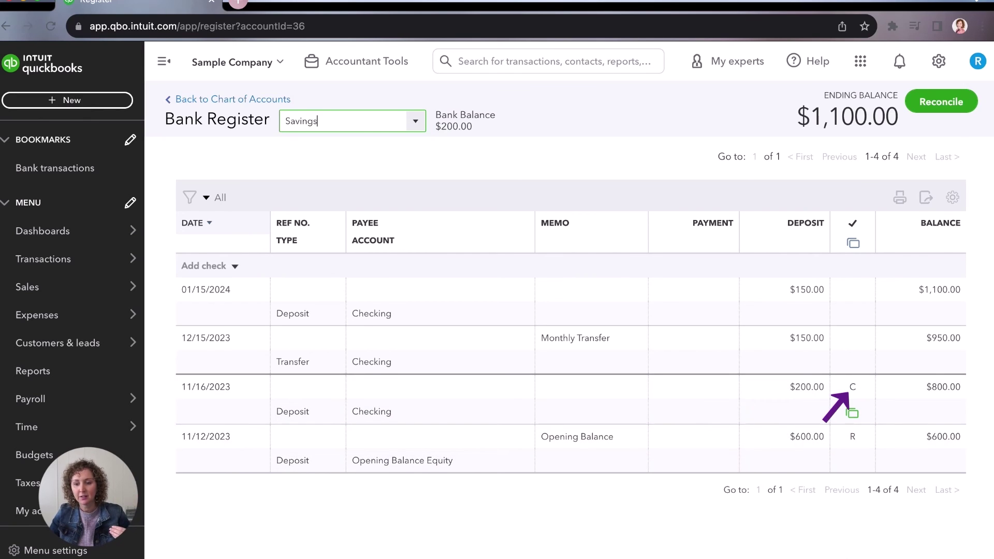